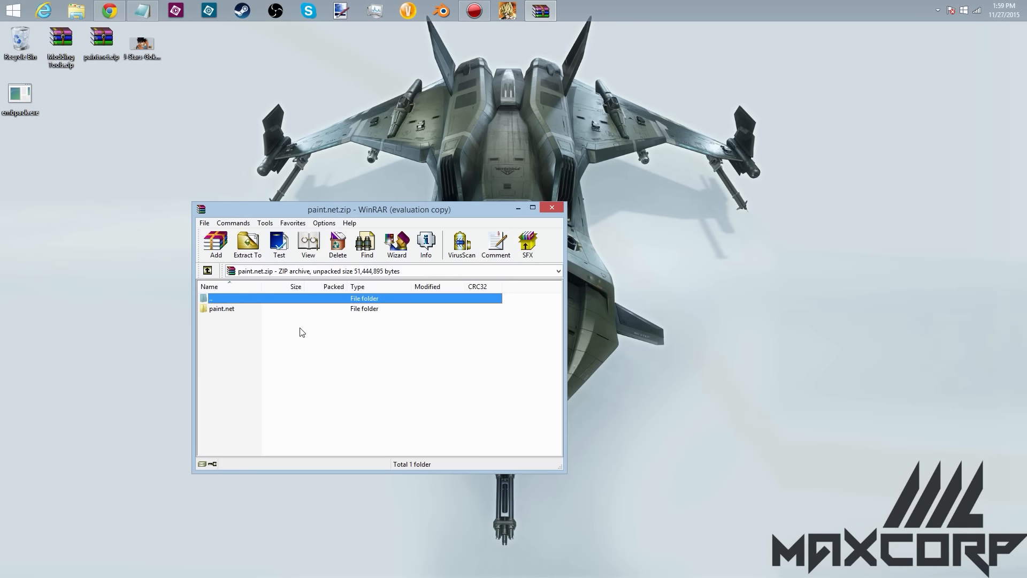
Step: Look inside the archive's paint.net folder for PaintDotNet.exe, then close the archive
double_click(231, 310)
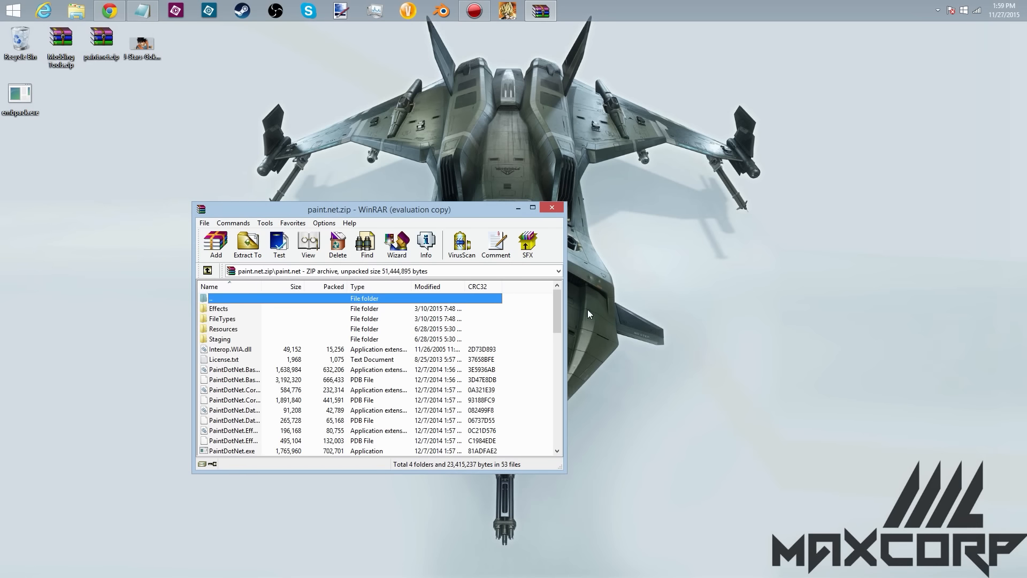
left_click_drag(556, 309, 556, 334)
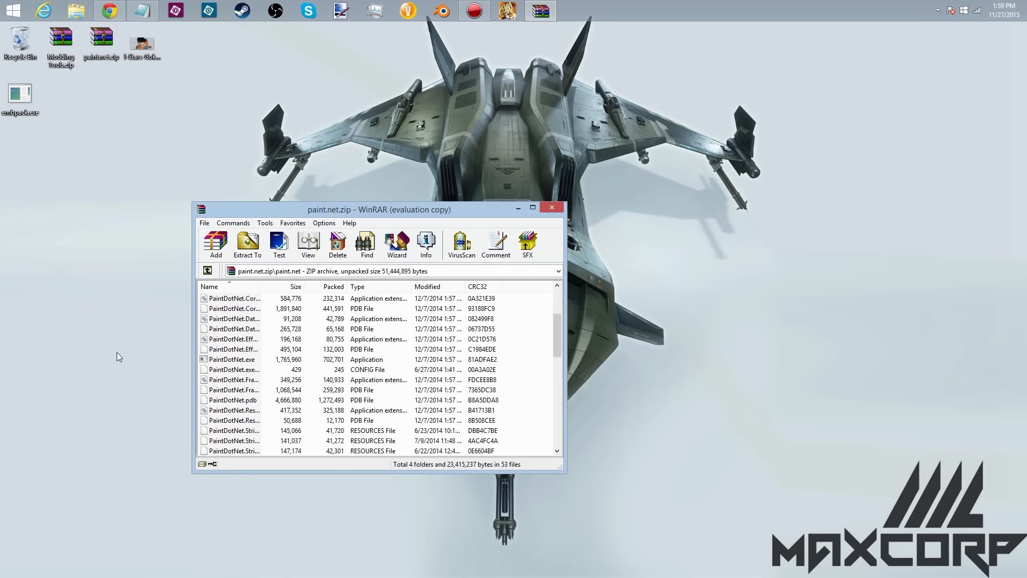
left_click(232, 361)
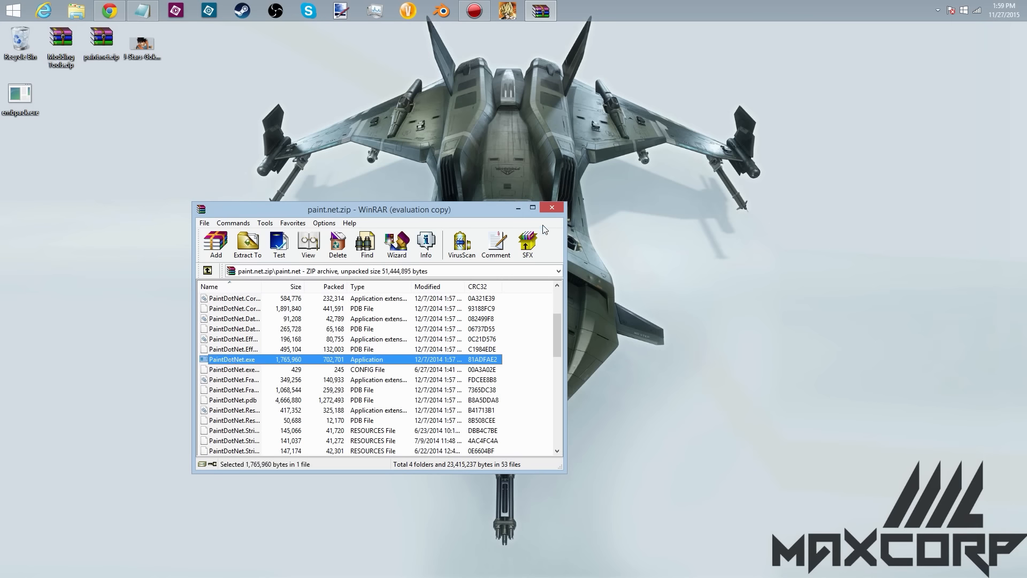
left_click(552, 209)
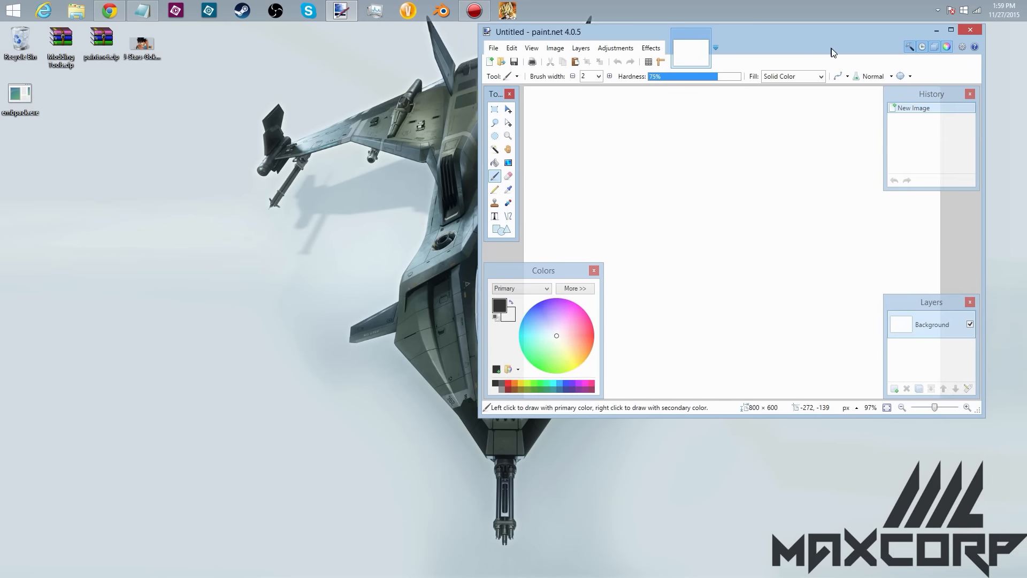
Step: Open the DB Xenoverse game folder and arrange its window beside the paint.net window
left_click_drag(832, 51, 885, 59)
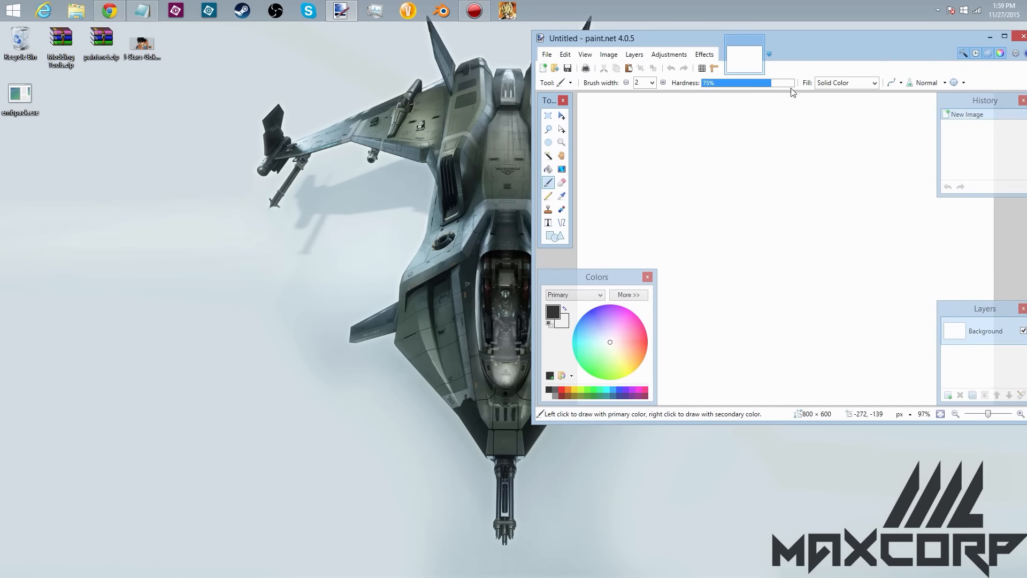
right_click(80, 11)
left_click(86, 65)
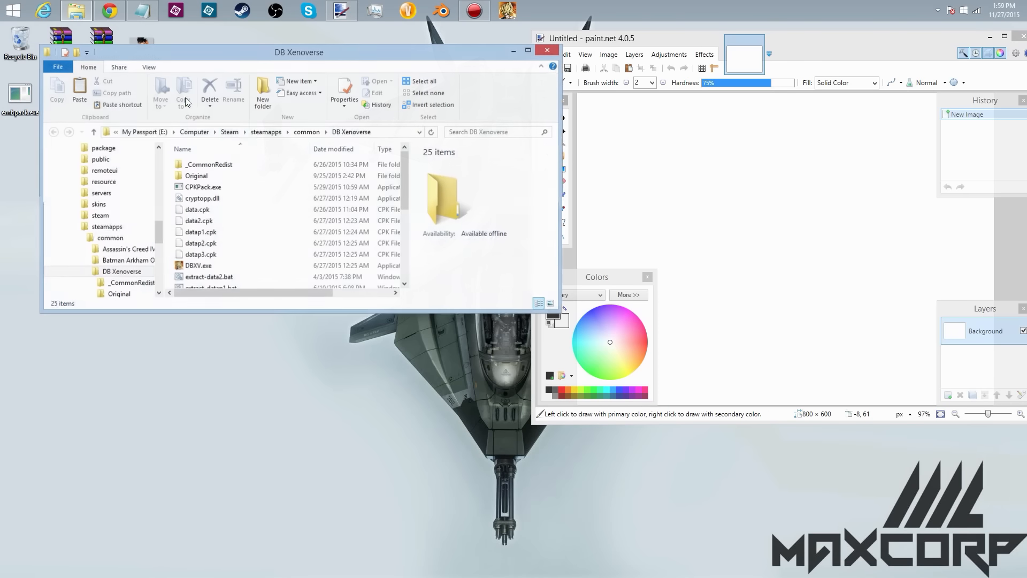
left_click_drag(241, 58, 216, 43)
Step: Run extract-data2.bat in the DB Xenoverse folder to unpack data2.cpk
scroll(383, 173, "down", 1)
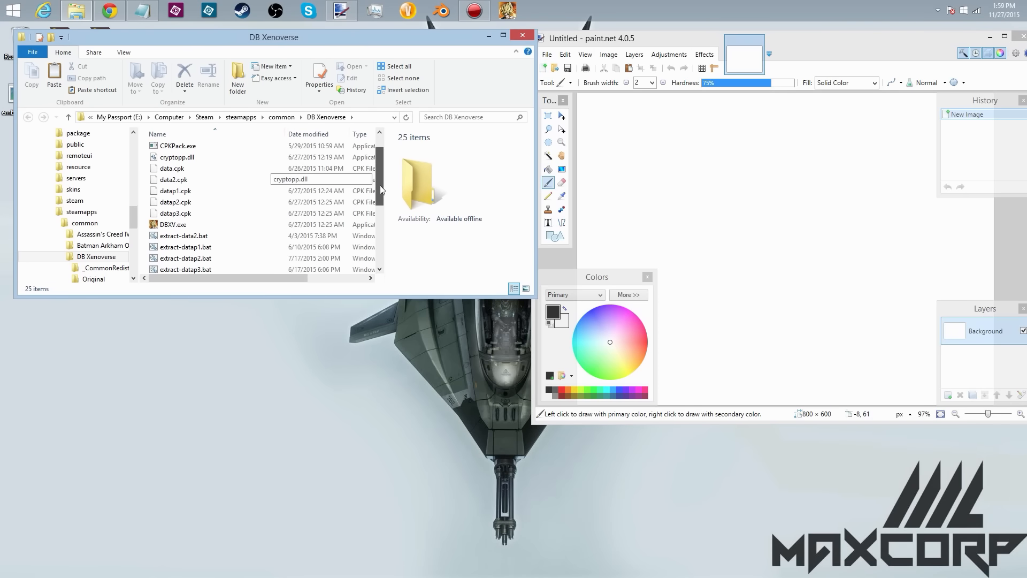
left_click(230, 171)
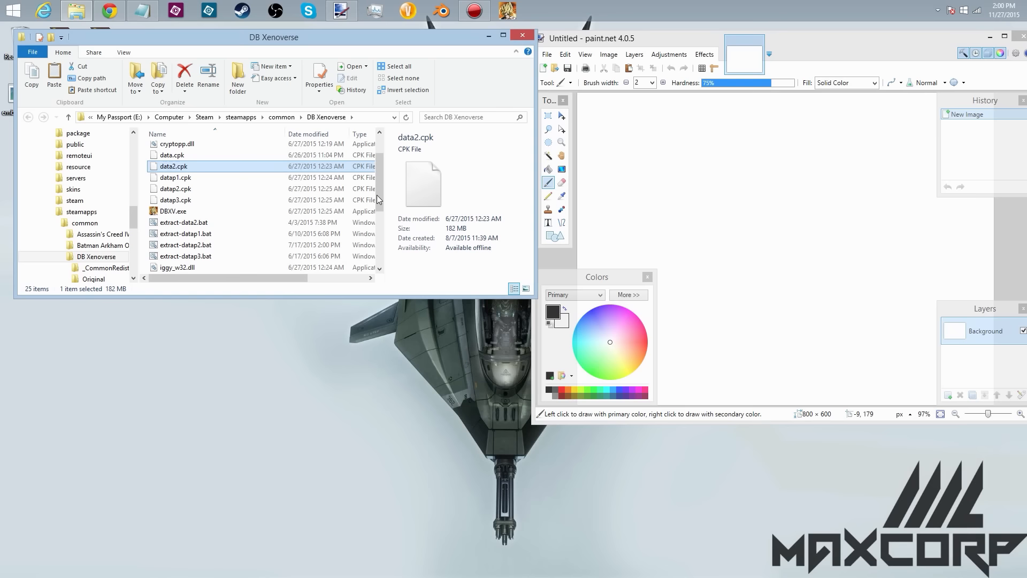
scroll(381, 192, "down", 1)
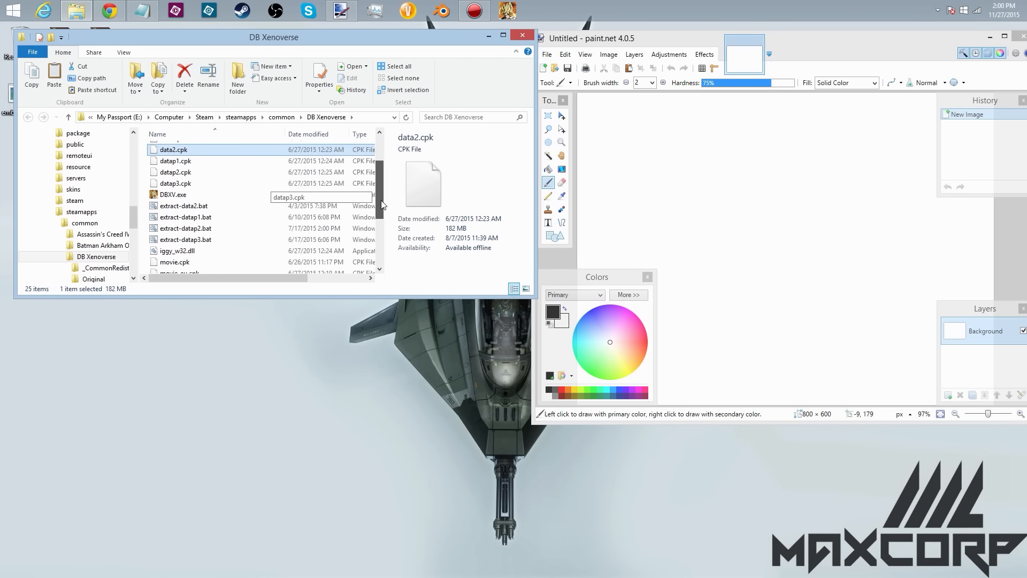
double_click(241, 207)
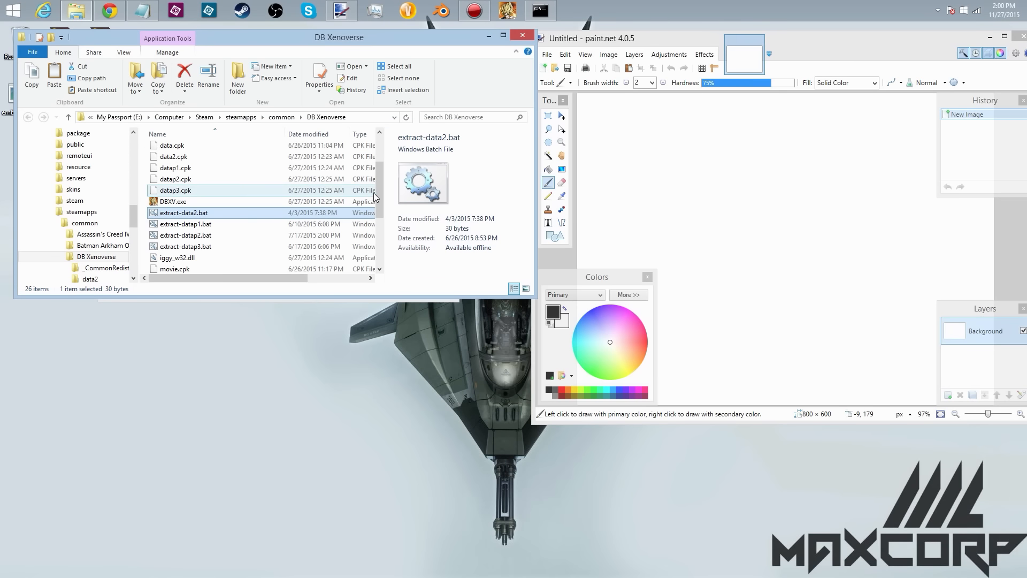
Step: Open the texture folder under data2\data\ui and select CHARA01.emb
scroll(379, 182, "up", 2)
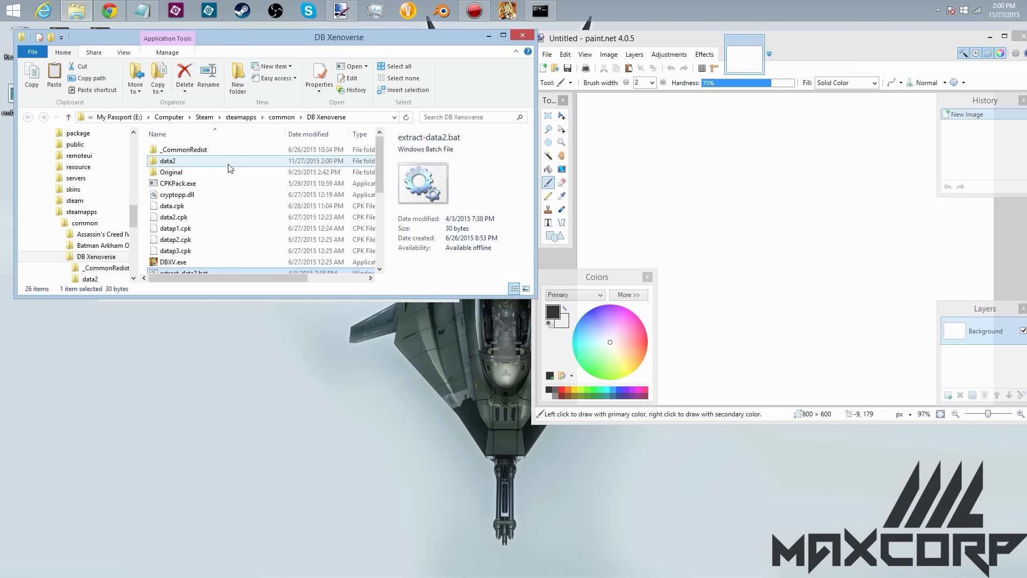
double_click(231, 161)
double_click(223, 151)
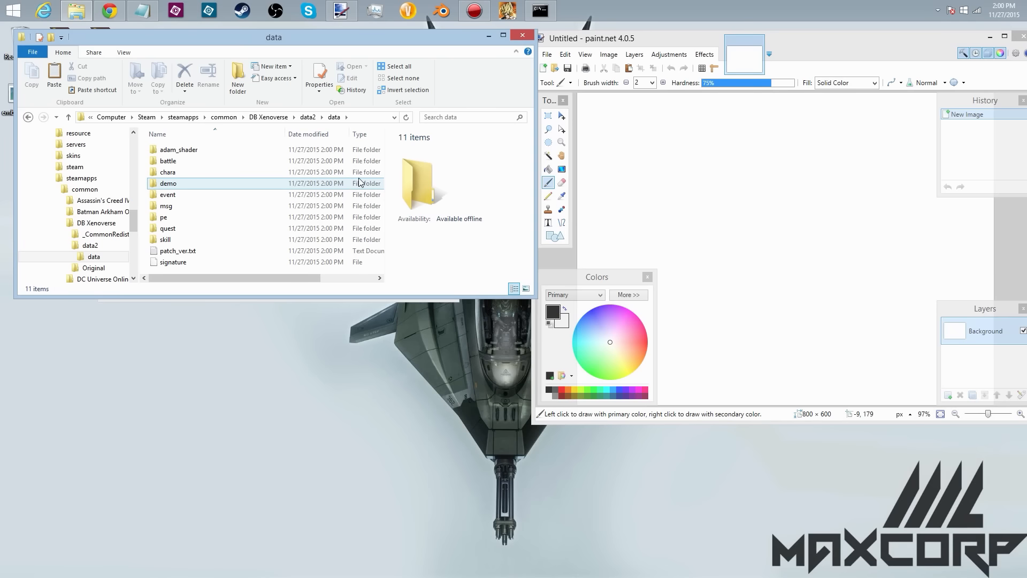
left_click(206, 261)
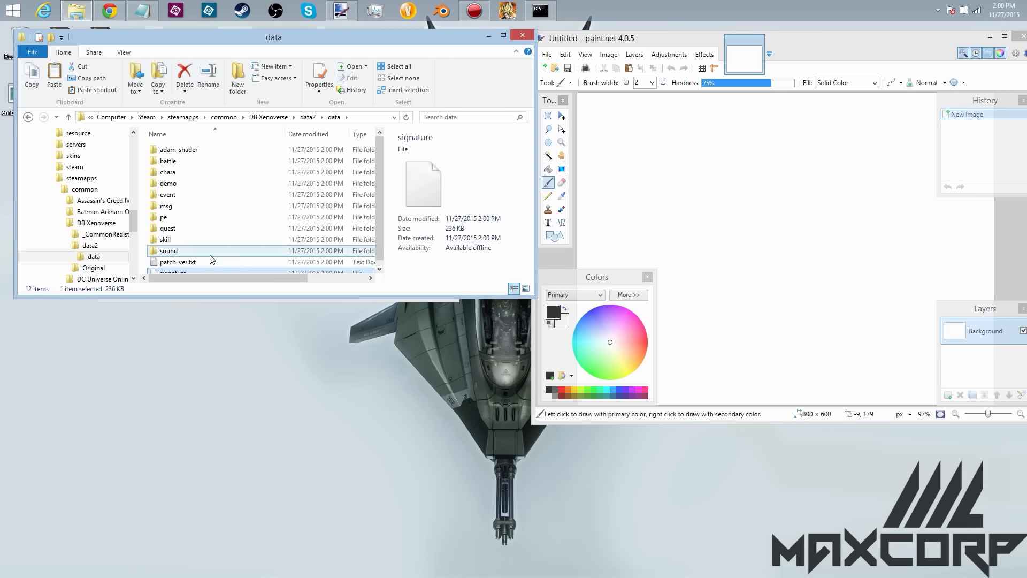
left_click_drag(383, 225, 376, 254)
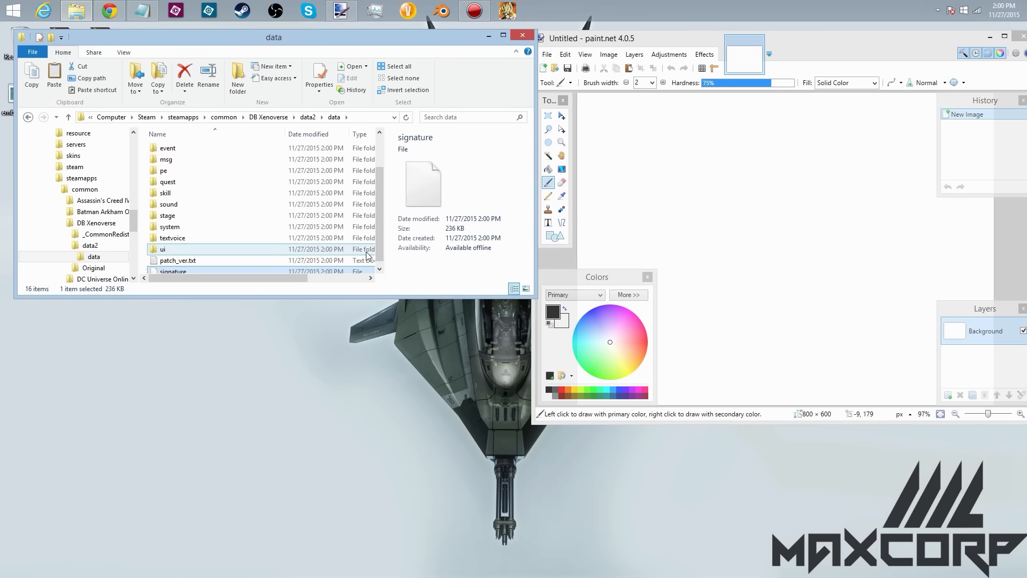
double_click(232, 255)
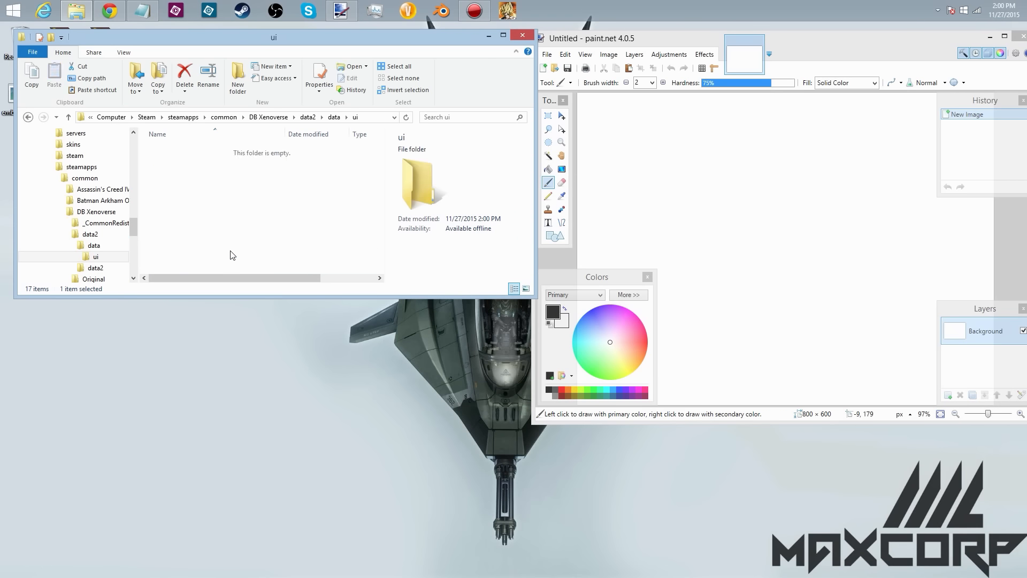
double_click(193, 172)
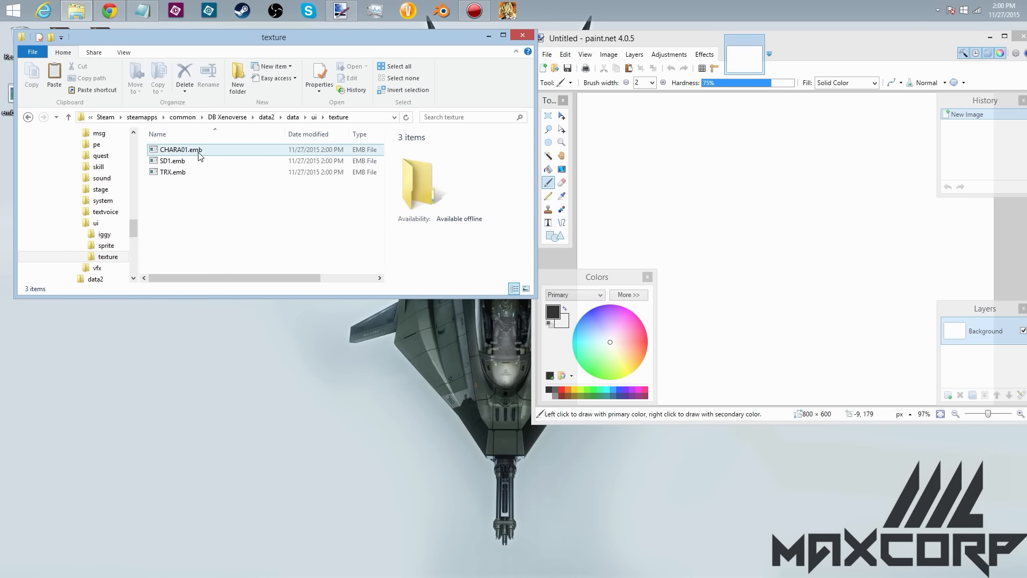
left_click(227, 150)
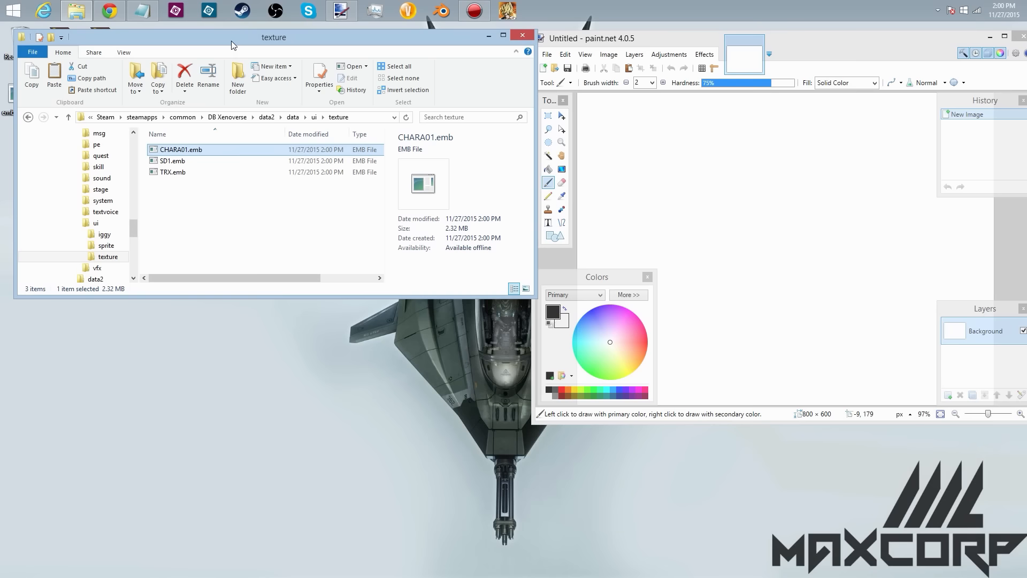
Step: Open the pinned CriPakTools-Master data folder in a second window and place it beside the texture folder window
left_click_drag(231, 41, 218, 39)
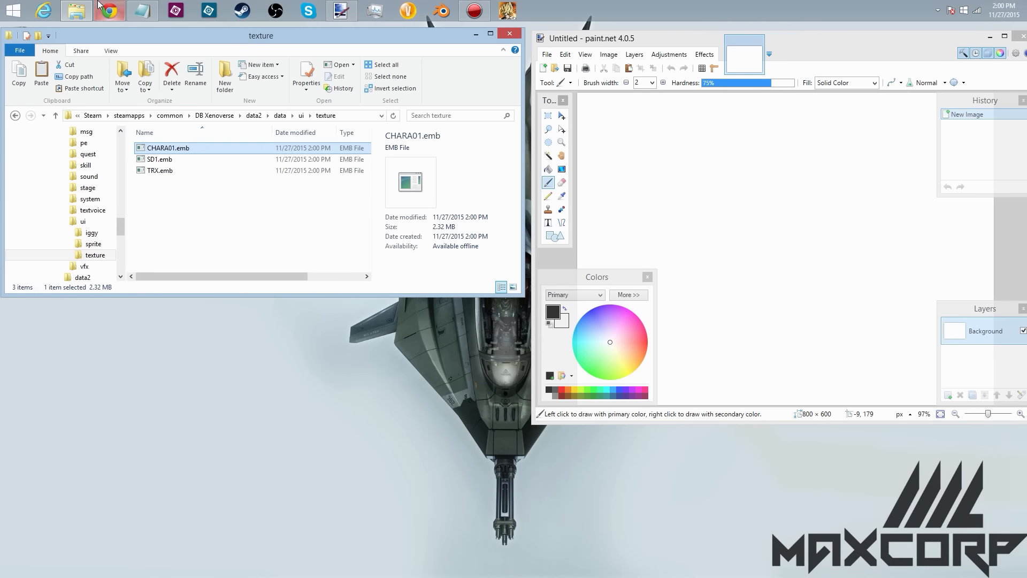
right_click(78, 11)
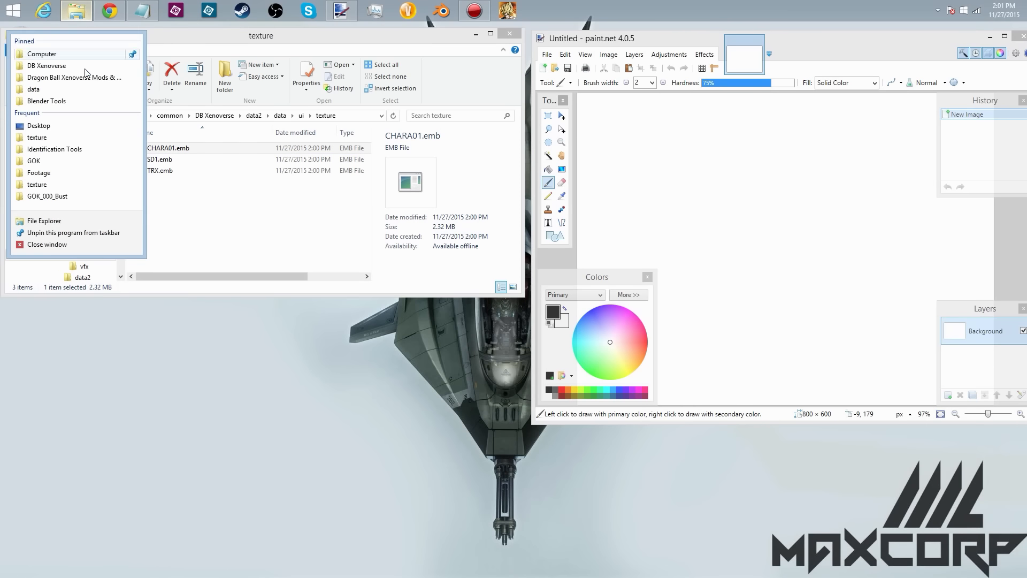
left_click(75, 89)
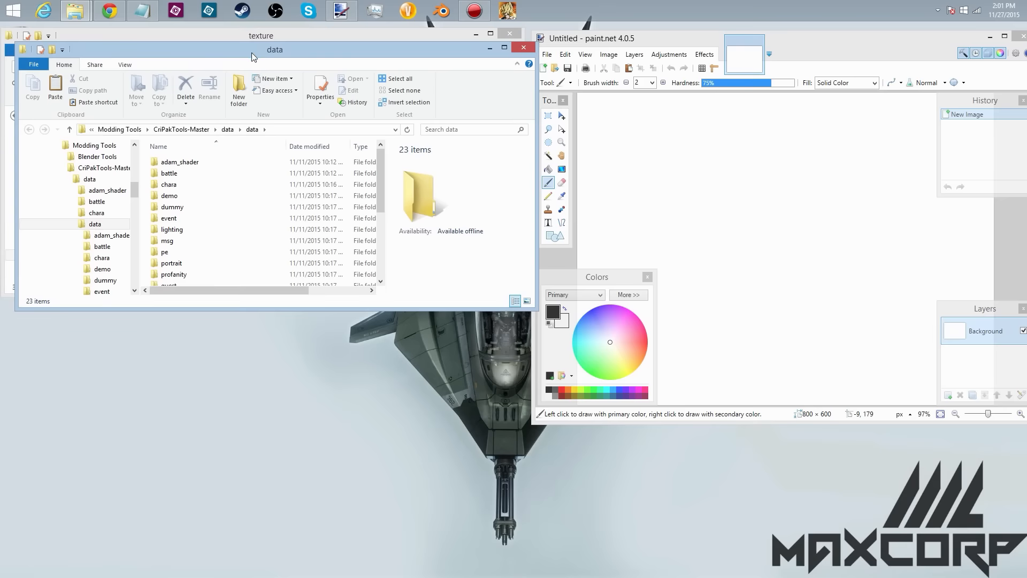
mouse_move(254, 57)
left_mouse_down()
mouse_move(765, 32)
mouse_move(759, 42)
left_mouse_up()
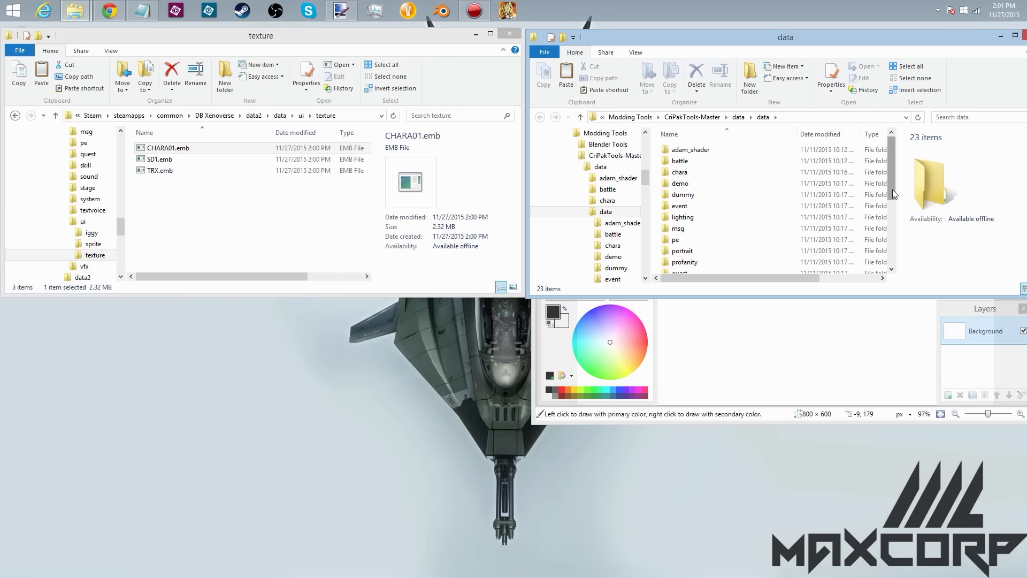
mouse_move(892, 189)
left_mouse_down()
mouse_move(885, 200)
mouse_move(887, 181)
left_mouse_up()
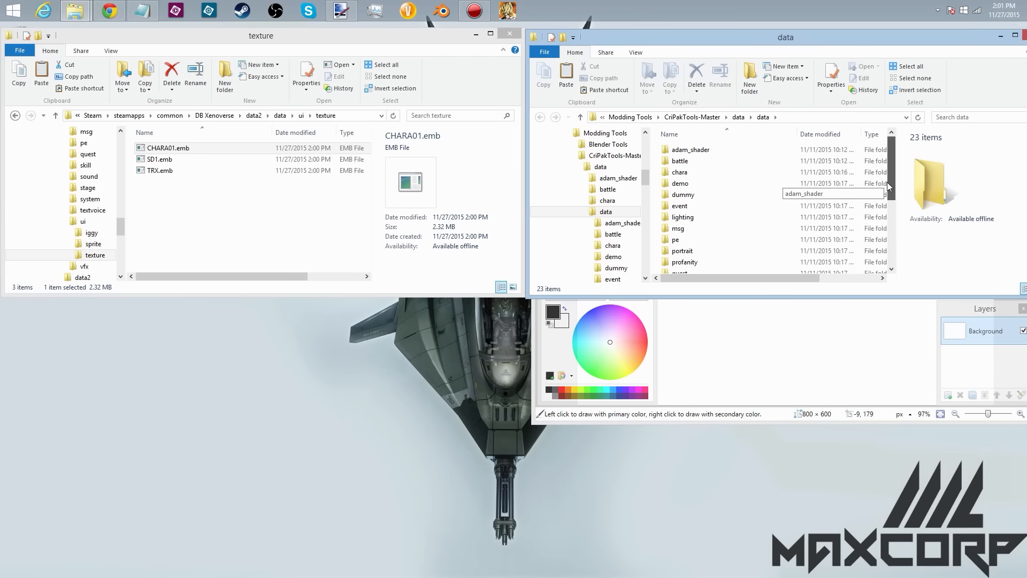
Step: Open the ui\texture folder inside the CriPakTools-Master data folder
left_click(765, 173)
left_click_drag(891, 142, 888, 243)
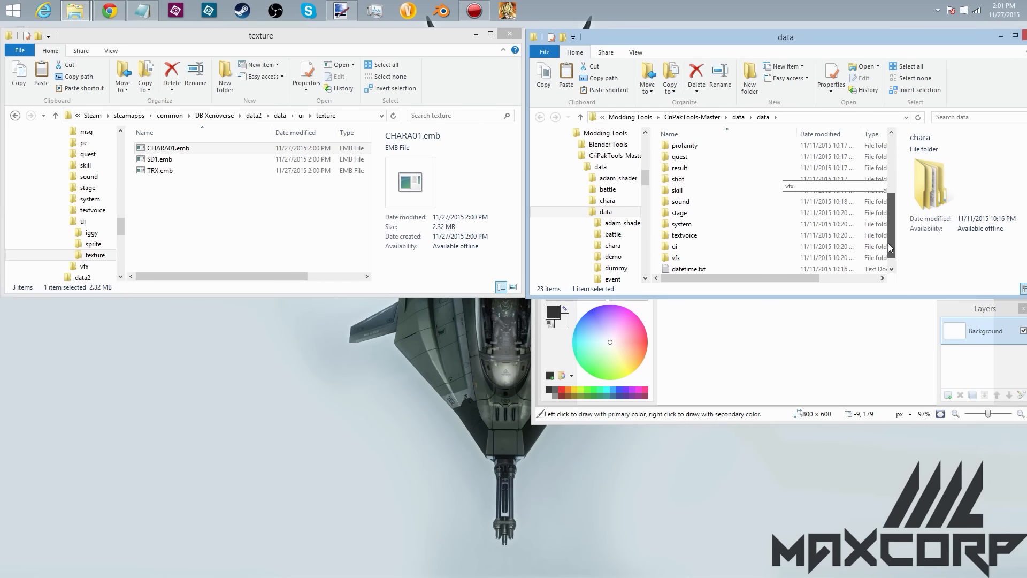
double_click(704, 234)
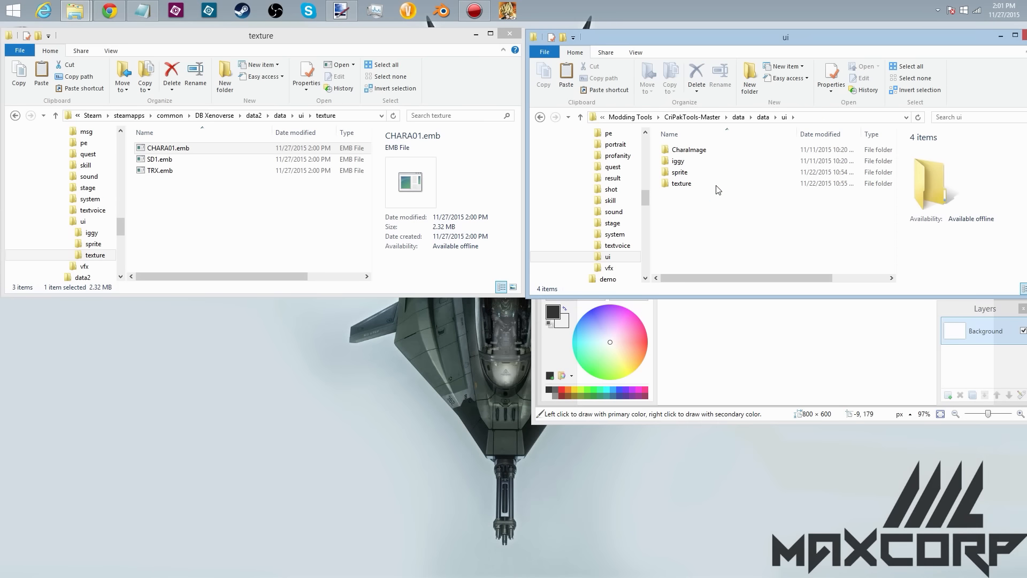
left_click(717, 185)
double_click(717, 185)
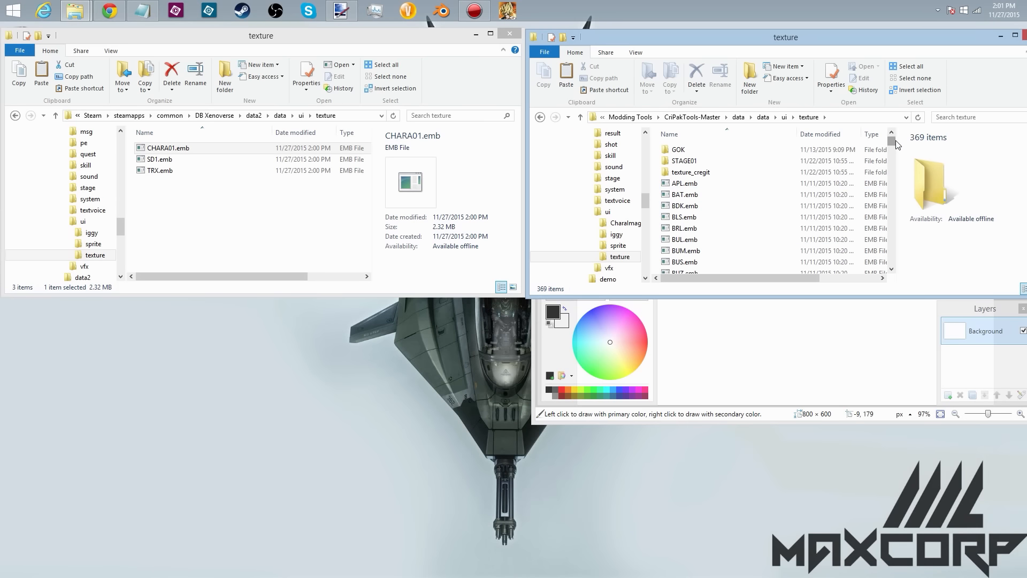
Step: Copy GOK.emb from the CriPakTools-Master texture folder into the data2 texture folder
left_click_drag(891, 142, 892, 154)
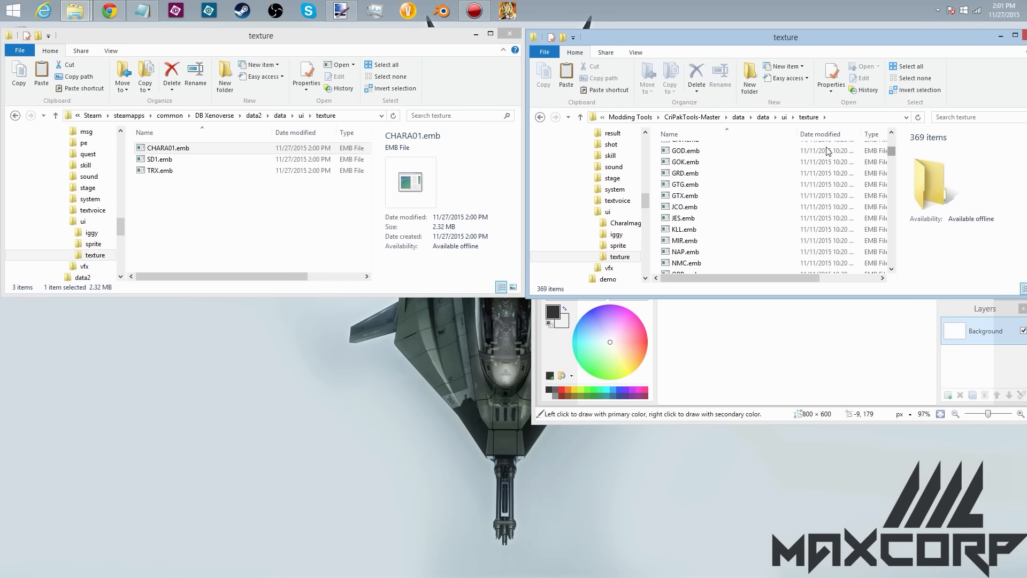
left_click(782, 157)
left_click(775, 162)
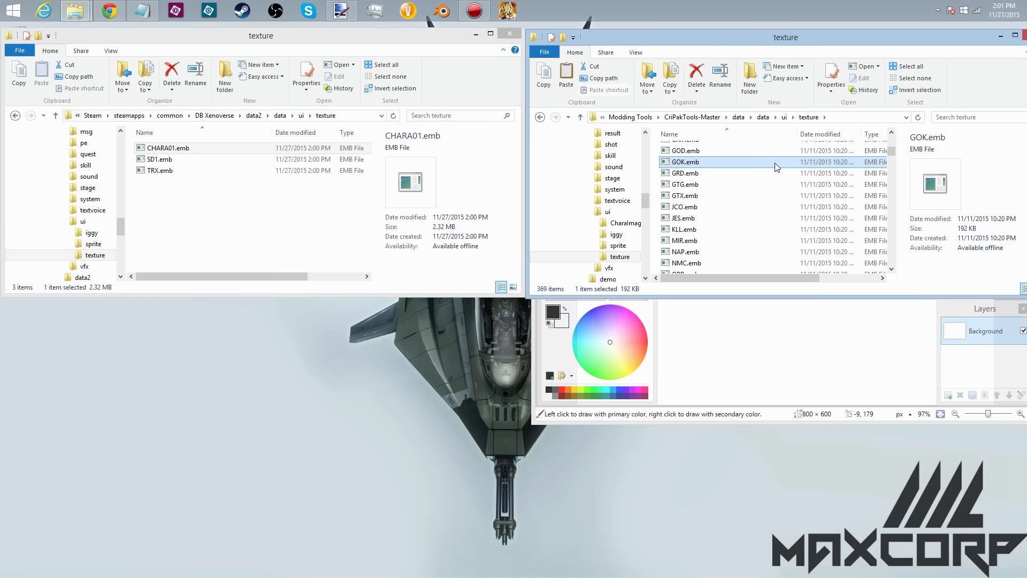
left_click_drag(891, 148, 891, 141)
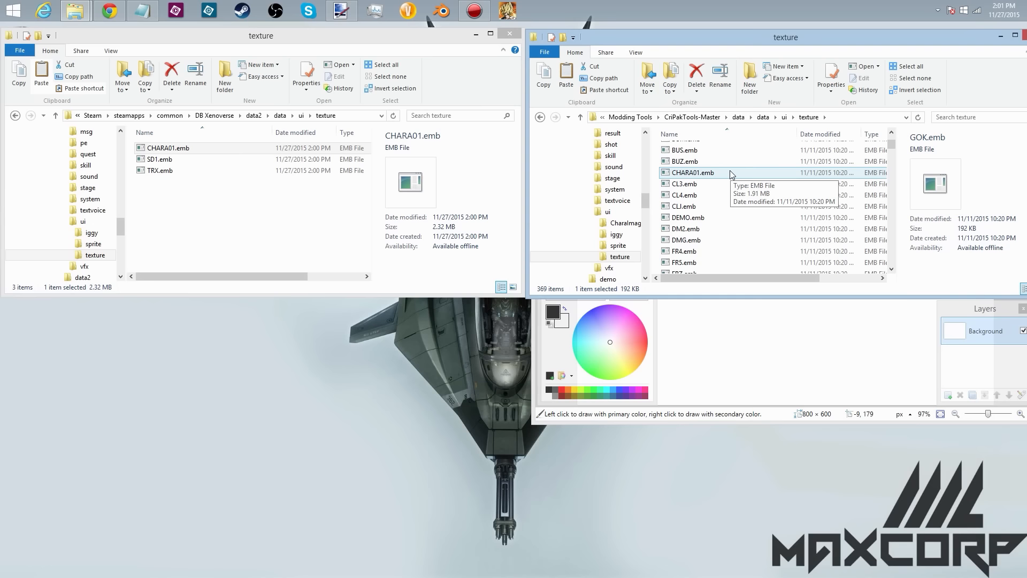
left_click(254, 213)
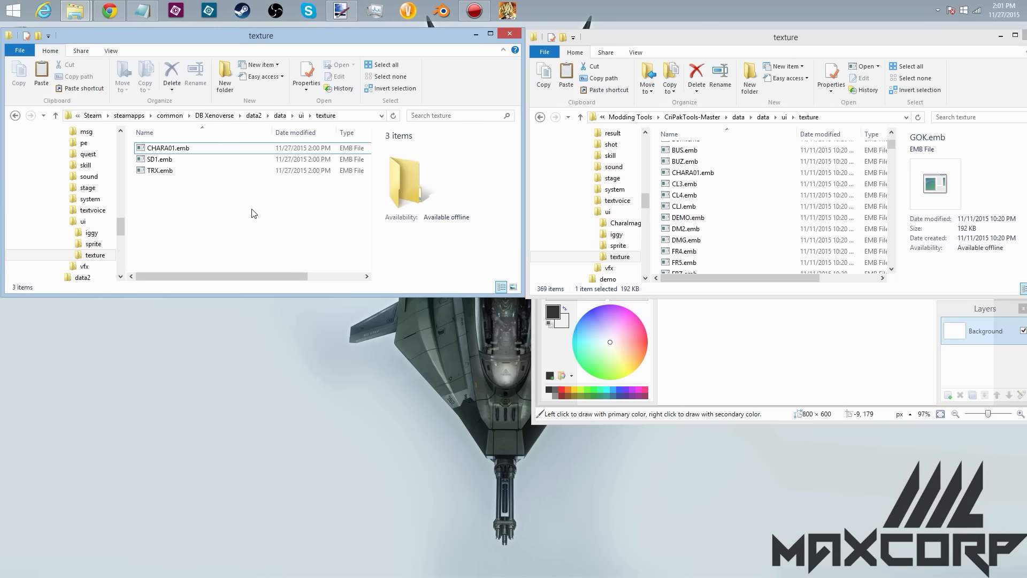
key("ctrl+v")
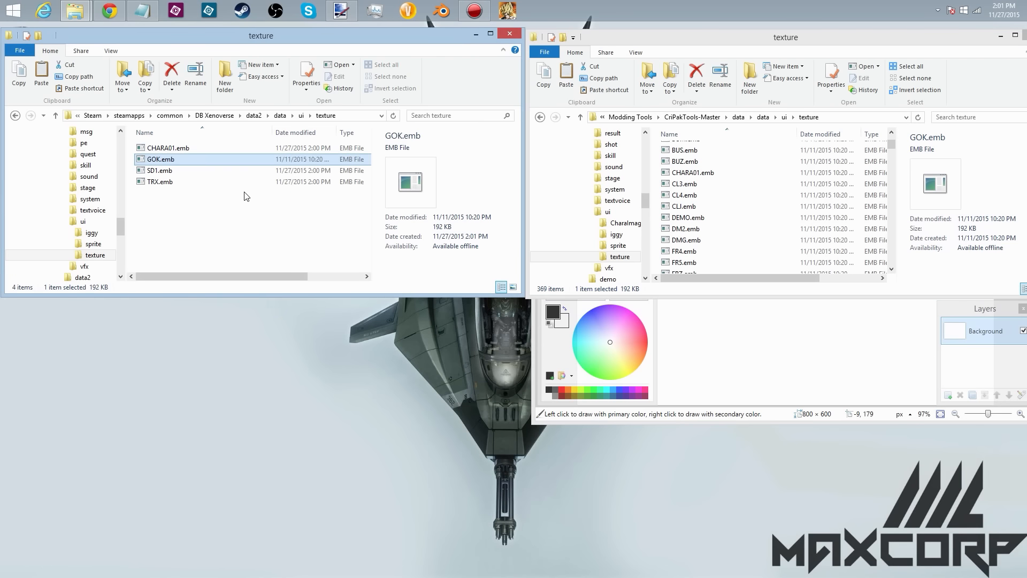
Step: Unpack GOK.emb in the data2 texture folder and delete the extracted GOK folder
double_click(219, 162)
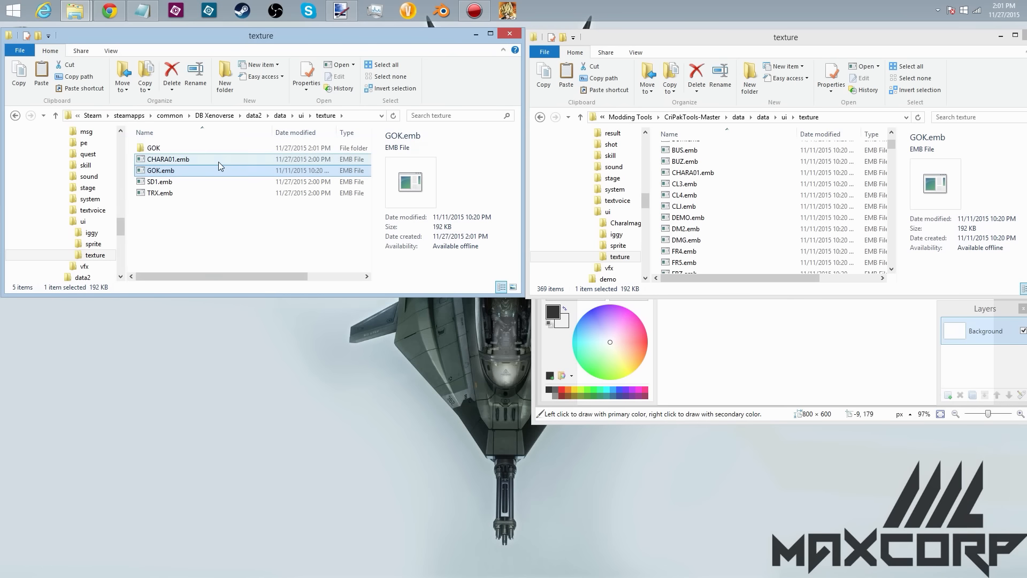
left_click(204, 148)
key("Delete")
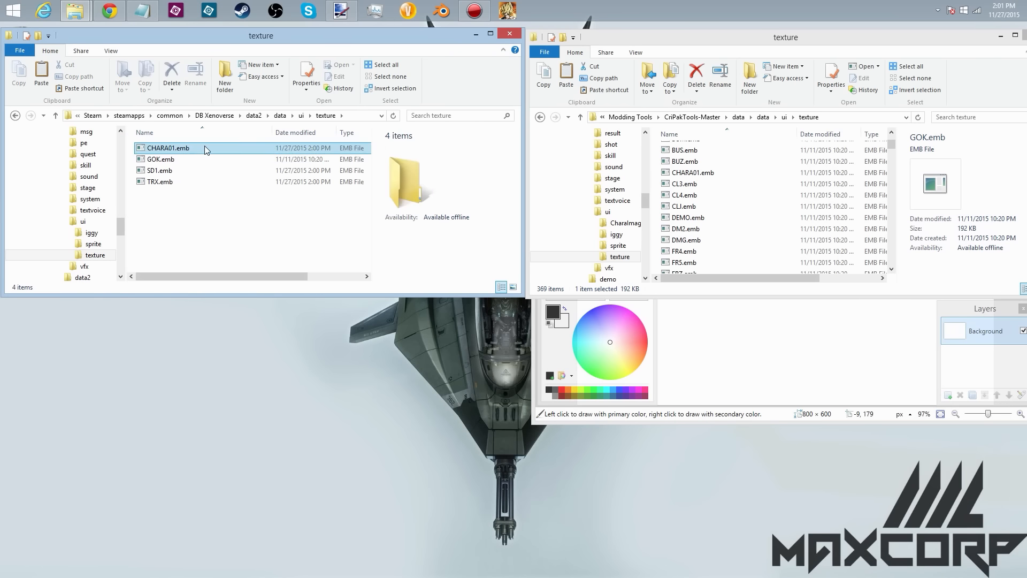
Step: Browse to embpack.exe on the desktop as the default program for CHARA01.emb and other .emb files, and cancel the selection
left_click_drag(172, 35, 357, 54)
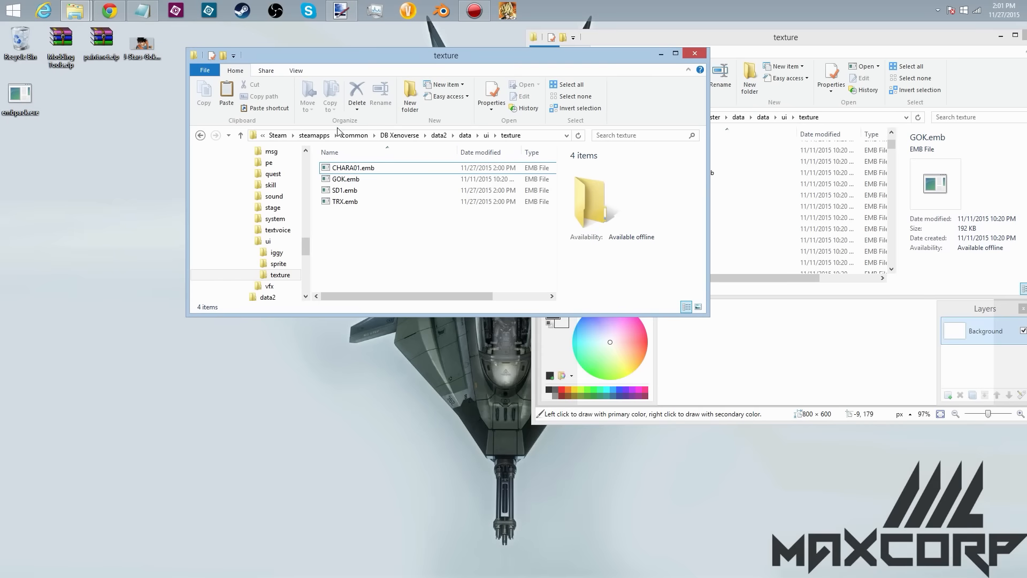
left_click(388, 165)
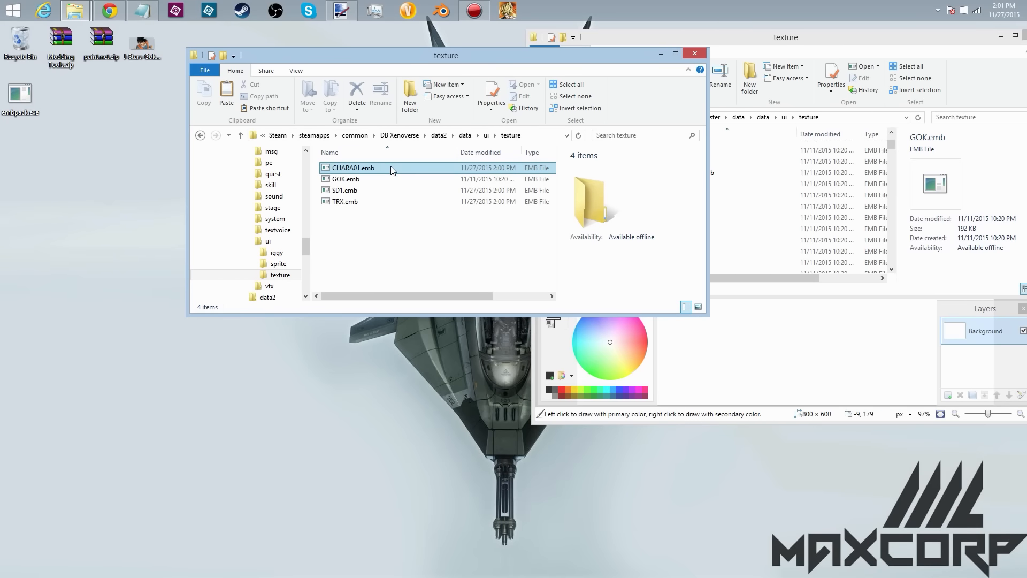
right_click(391, 168)
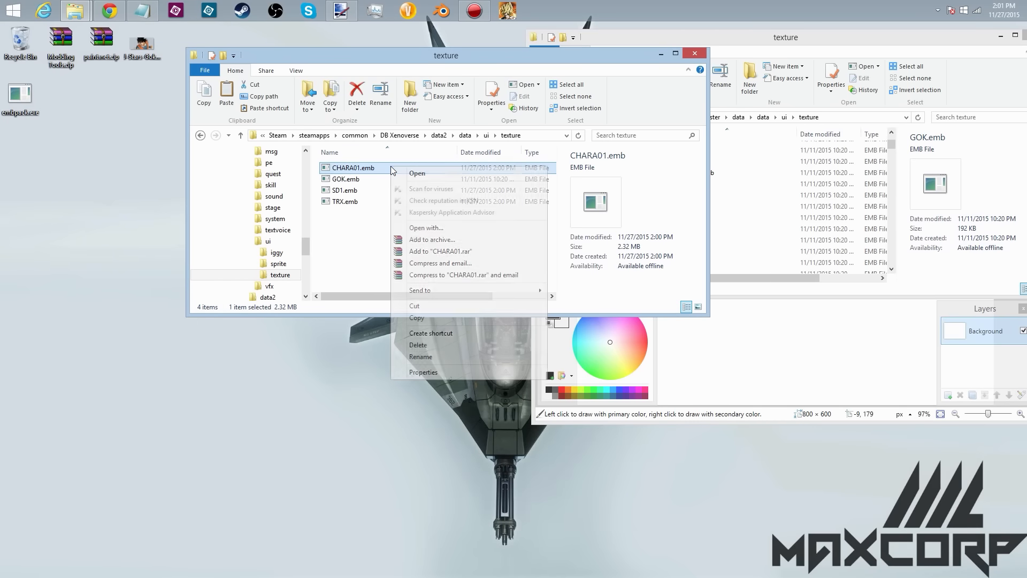
left_click(464, 227)
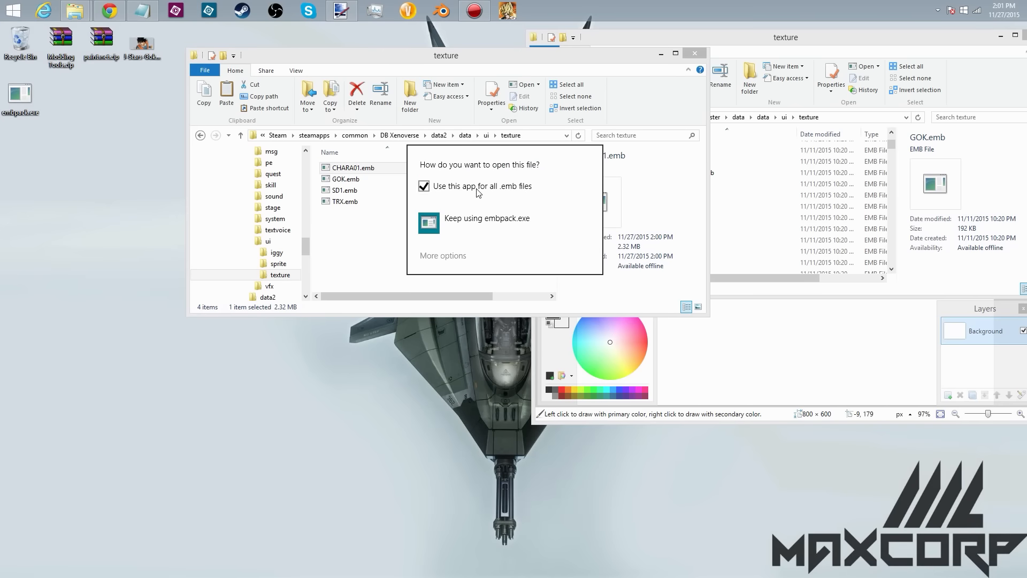
left_click(450, 260)
left_click_drag(596, 241, 596, 335)
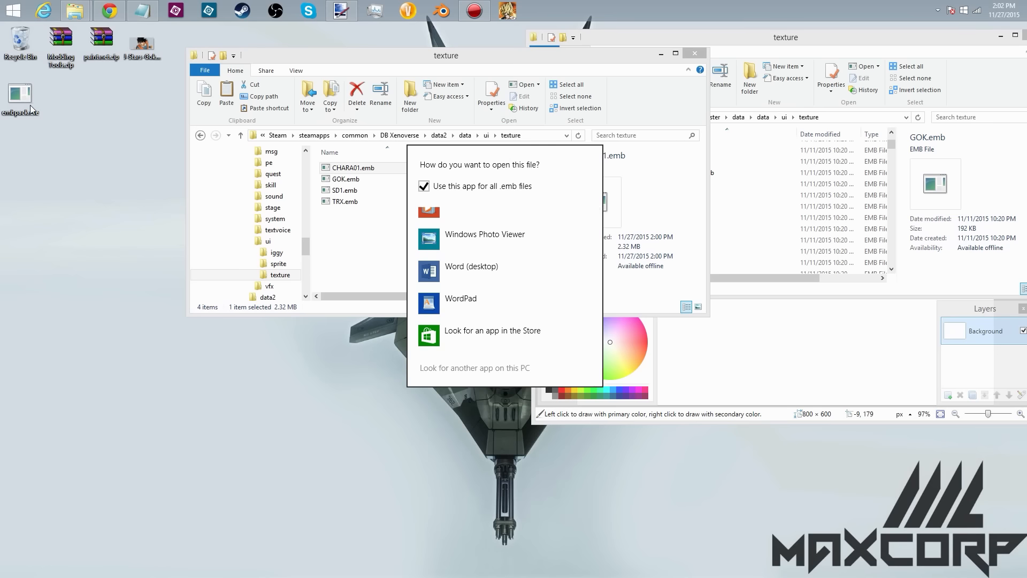
left_click(467, 369)
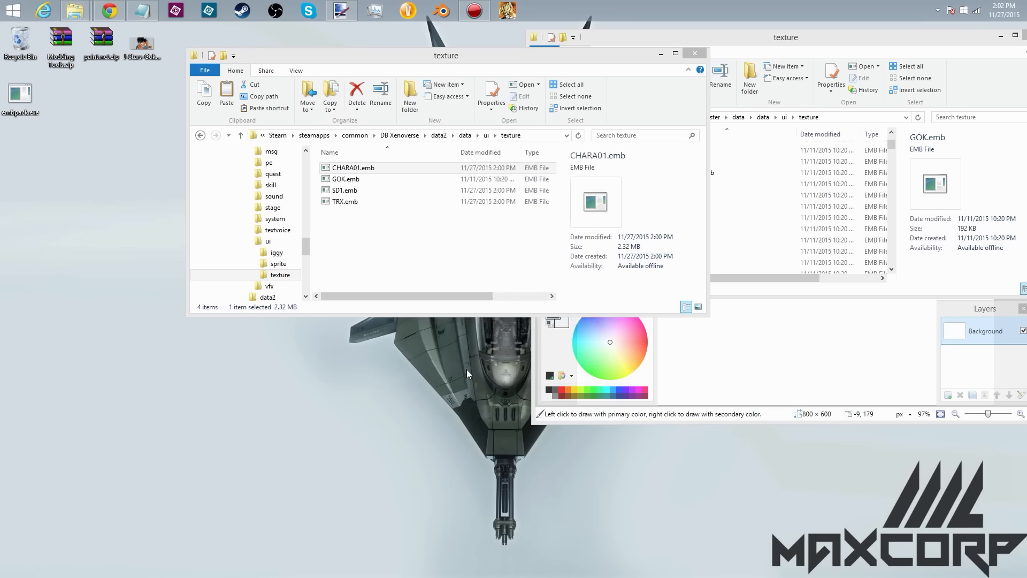
left_click_drag(270, 195, 270, 148)
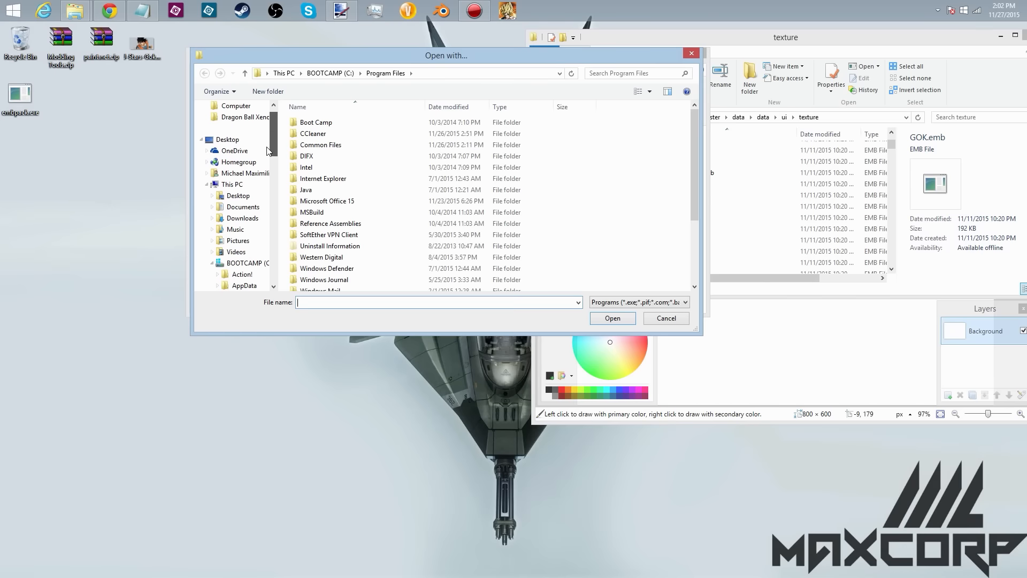
left_click(240, 142)
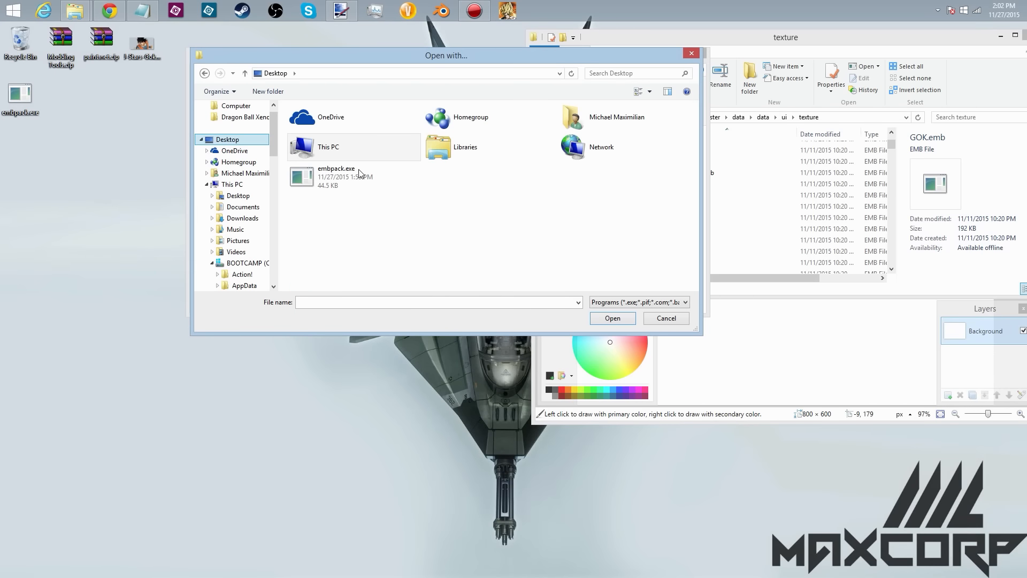
left_click(349, 176)
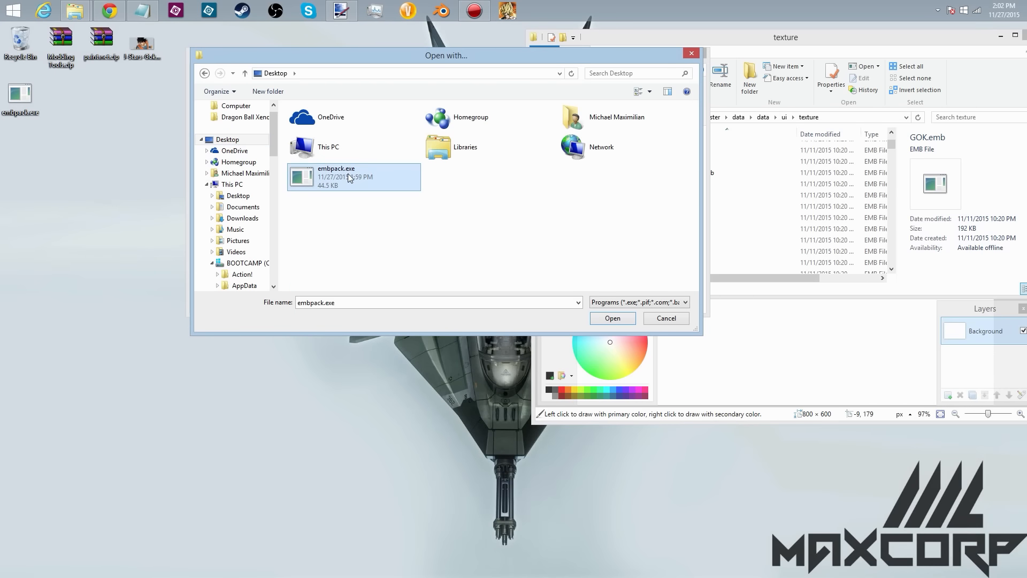
left_click(664, 319)
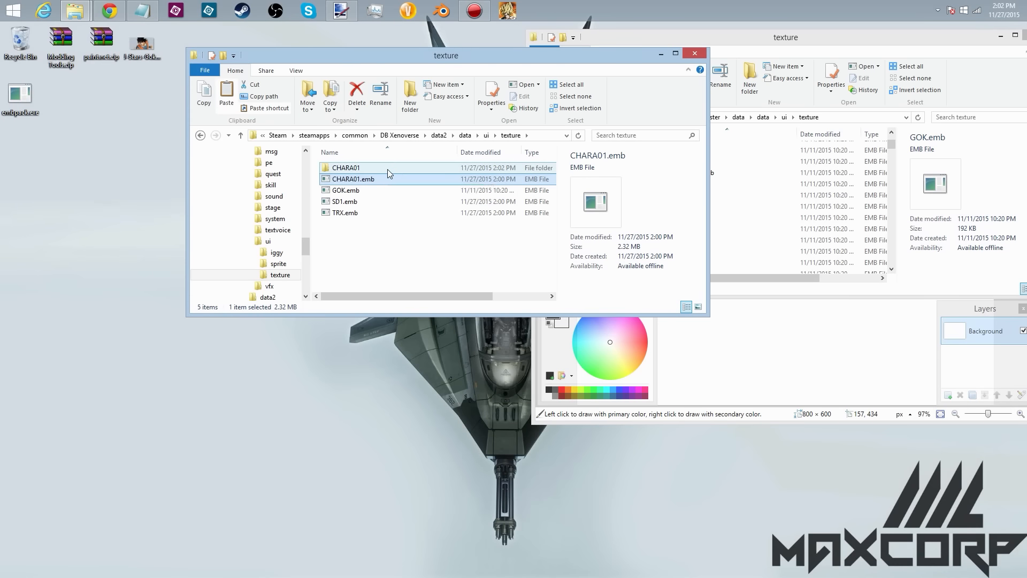
Step: Unpack CHARA01.emb with the desktop's embpack.exe, deleting the extracted CHARA01 folder both before and after
left_click(387, 169)
key("Delete")
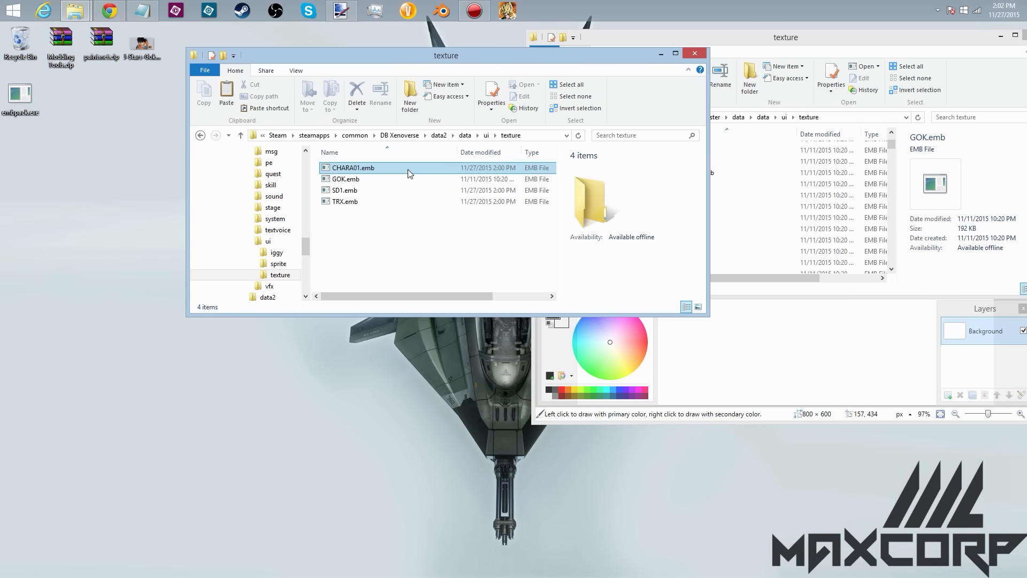
left_click(412, 170)
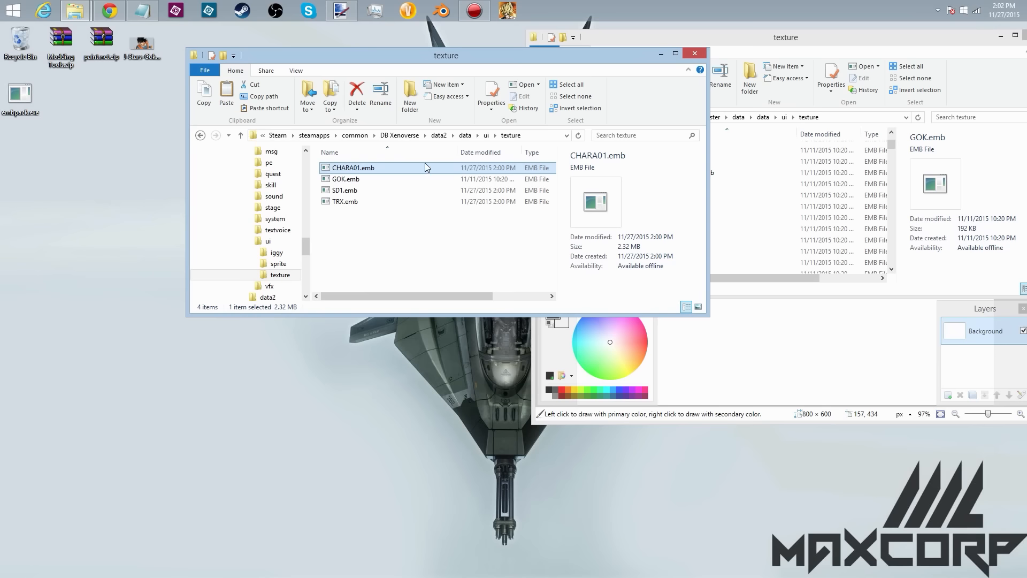
left_click_drag(411, 170, 20, 94)
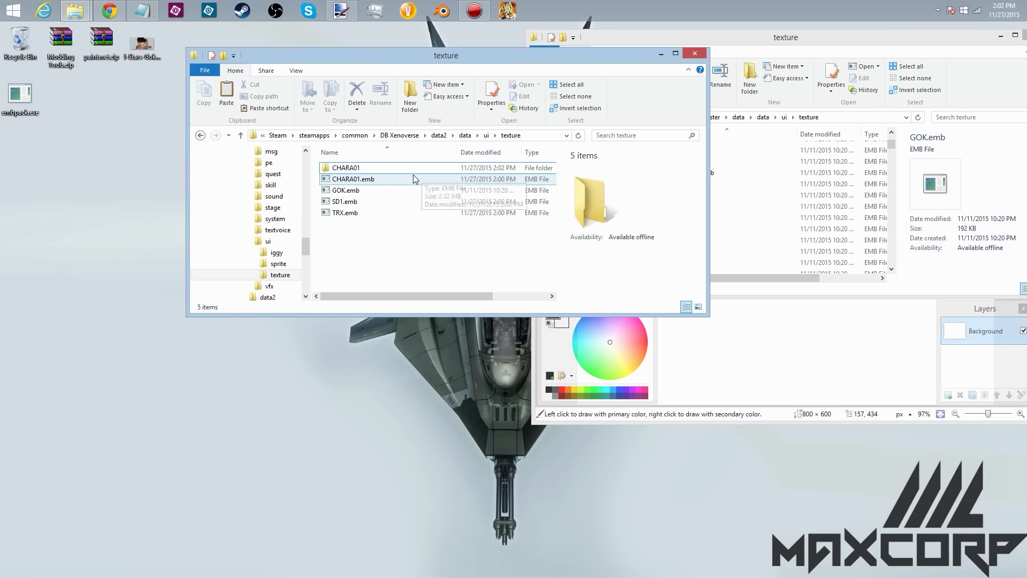
left_click(408, 167)
key("Delete")
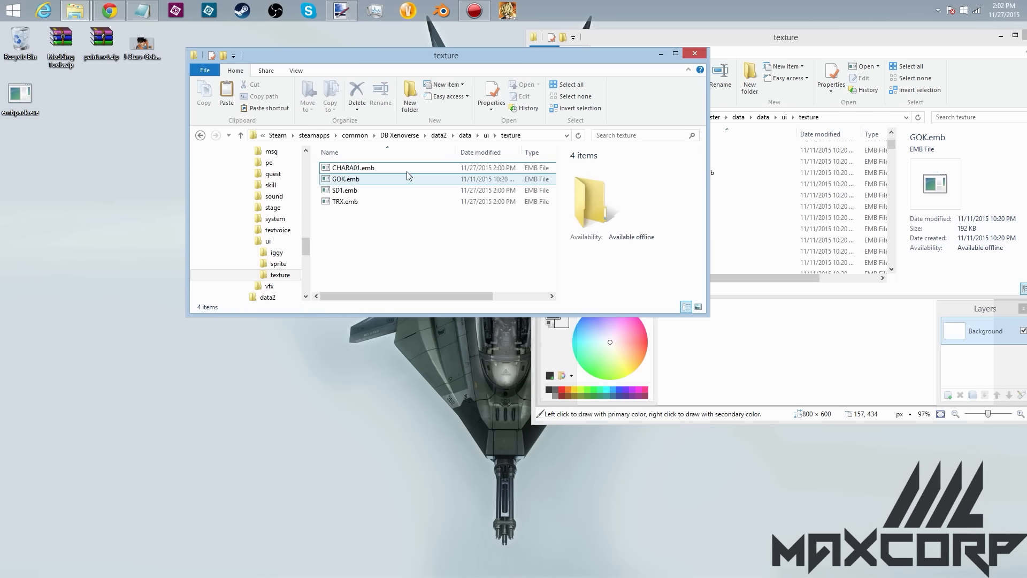
Step: Unpack CHARA01.emb in the data2 texture folder and open GOK_000.dds from the extracted CHARA01 folder in paint.net
double_click(406, 169)
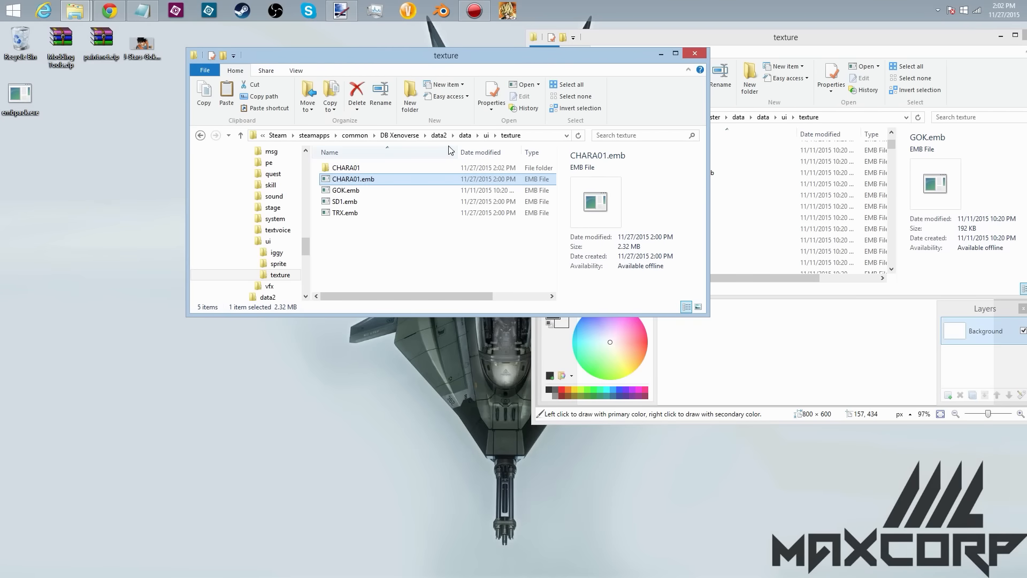
double_click(401, 169)
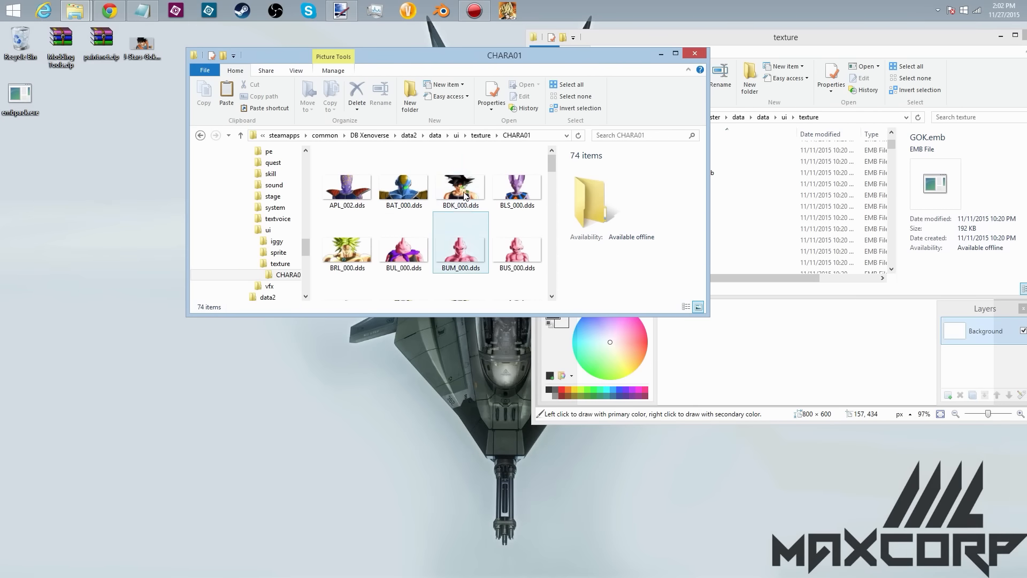
left_click_drag(549, 169, 550, 225)
right_click(482, 196)
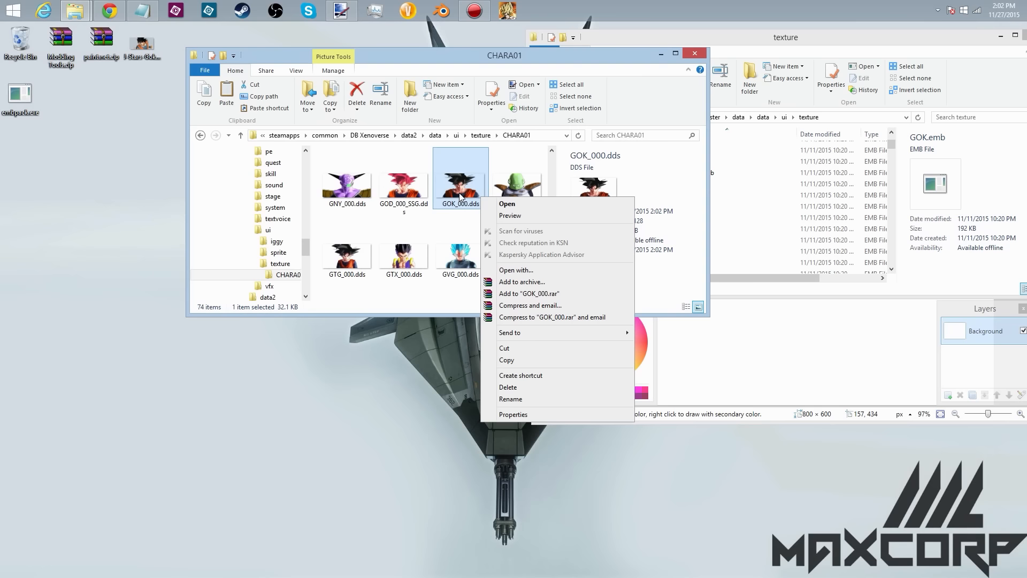
double_click(459, 193)
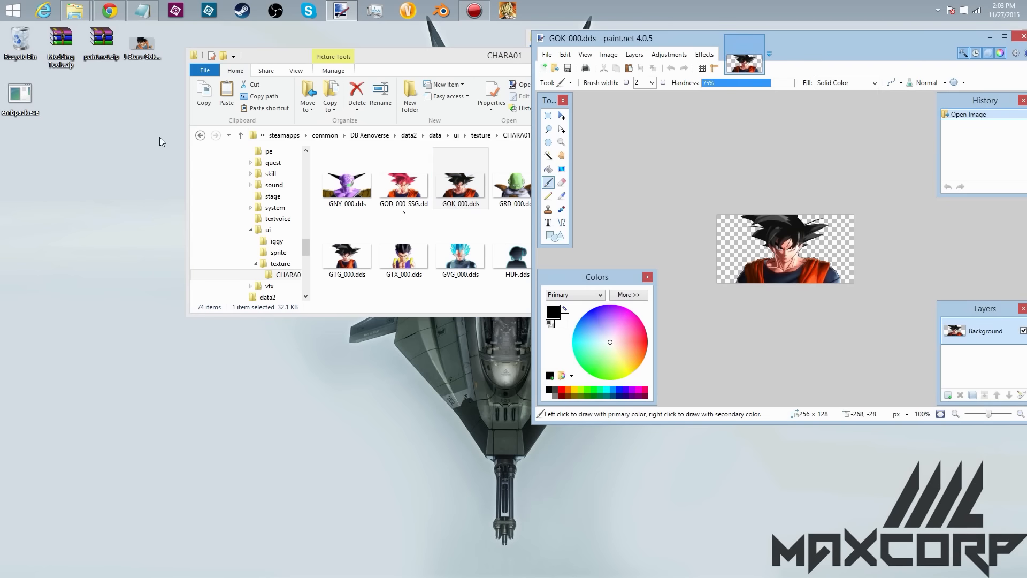
Step: Open J-Stars-Goku.png from the desktop as a separate image in paint.net
left_click(145, 44)
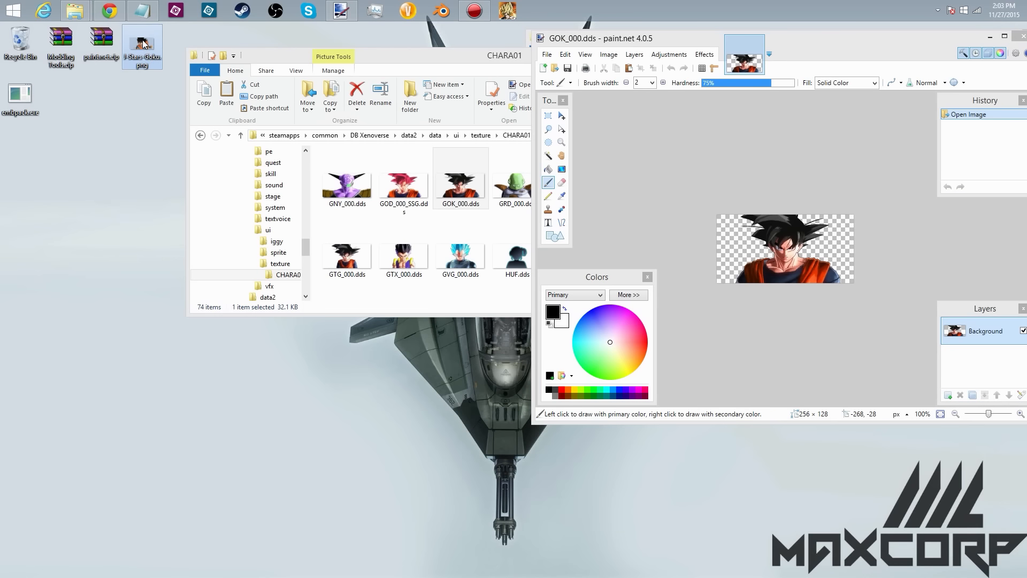
mouse_move(143, 43)
left_mouse_down()
mouse_move(484, 152)
mouse_move(736, 199)
left_mouse_up()
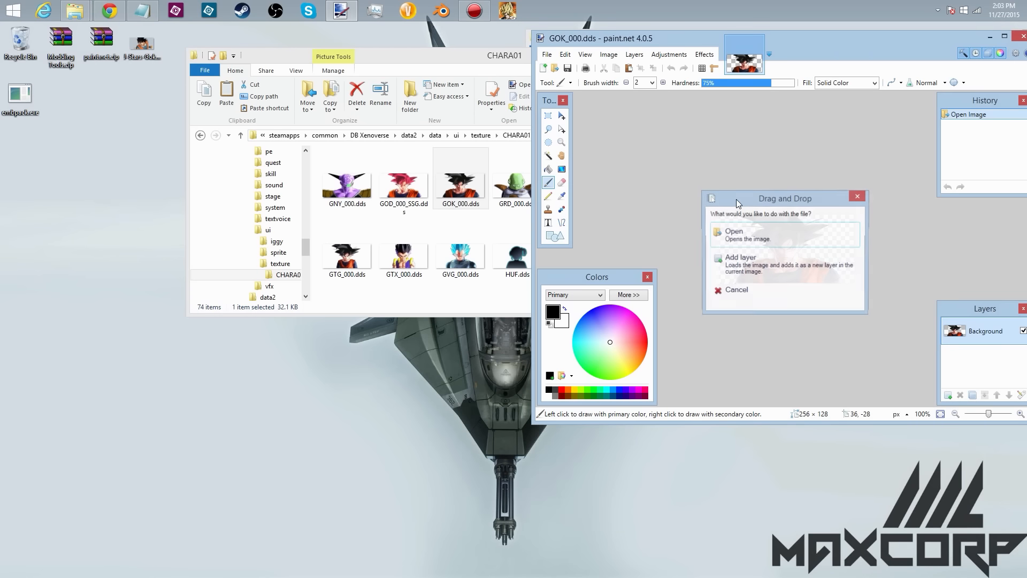
left_click(737, 238)
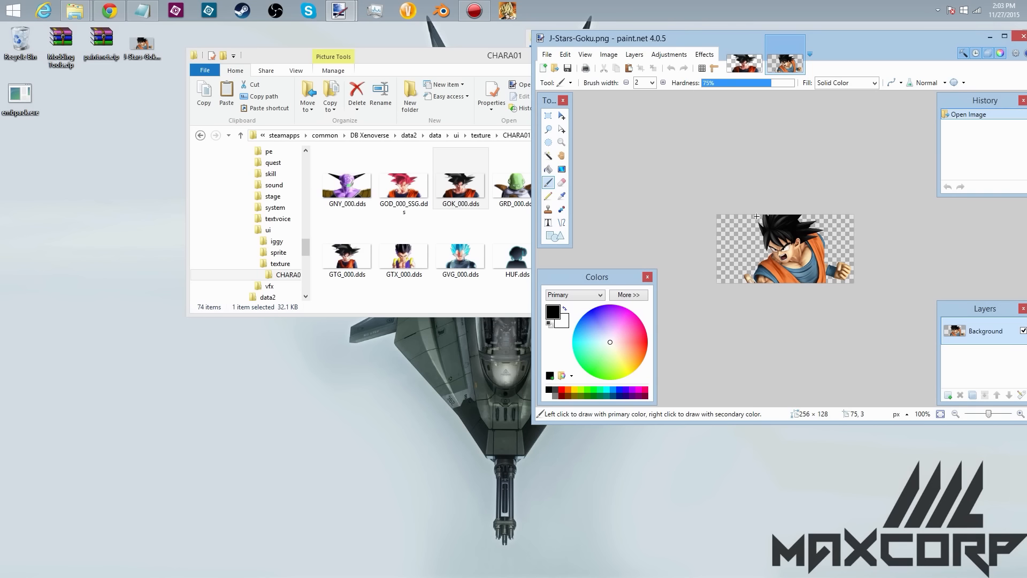
Step: Copy the whole J-Stars-Goku.png image and paste it over the portrait in GOK_000.dds
key("ctrl+a")
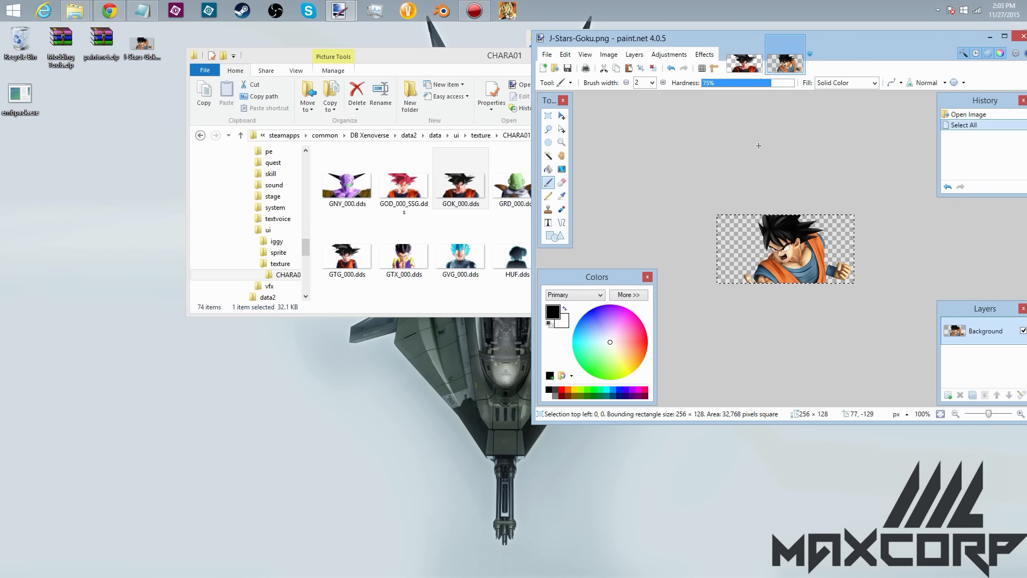
left_click(748, 64)
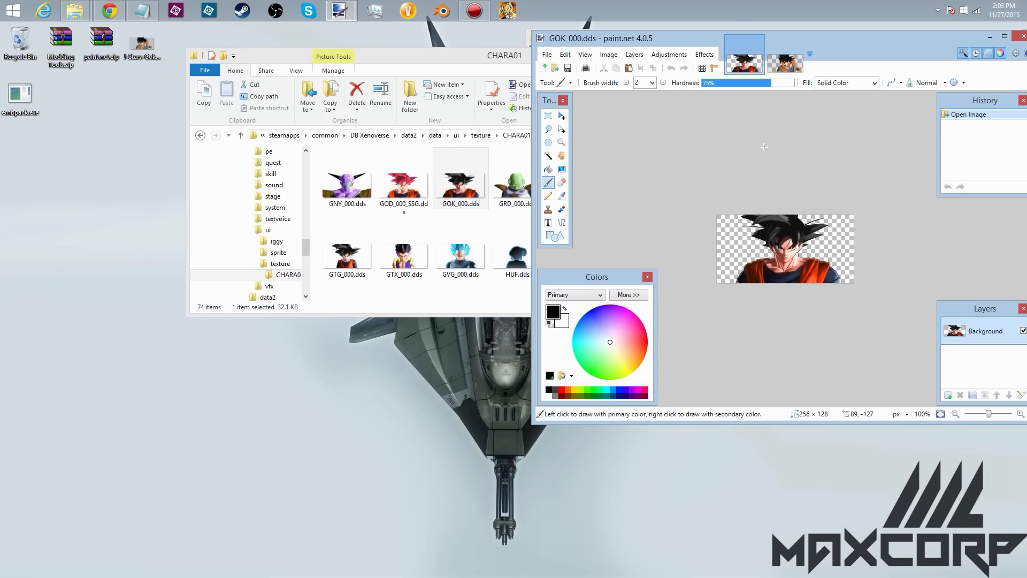
key("ctrl+v")
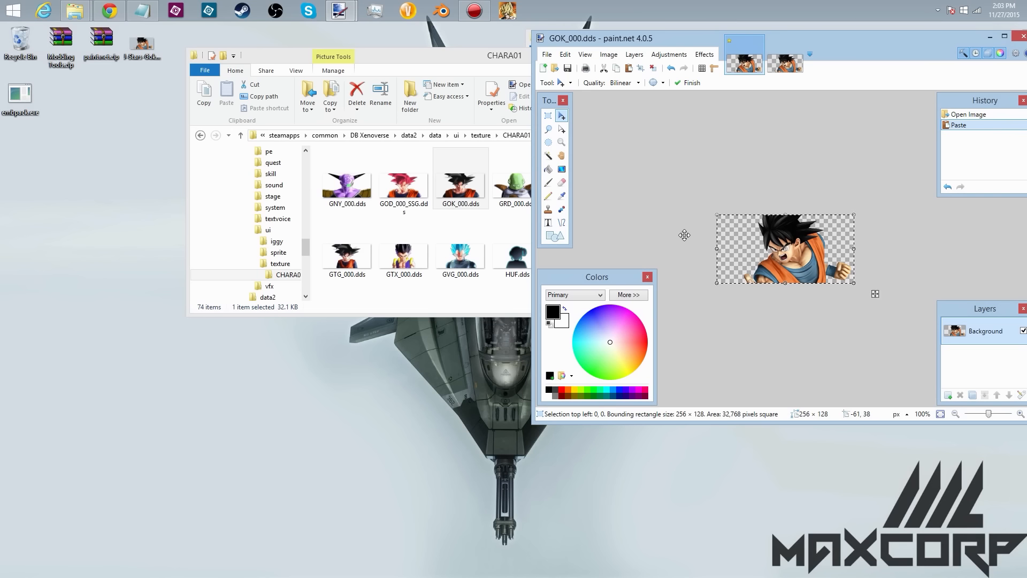
Step: Save the edited portrait as a DirectDraw Surface file in the CHARA01 folder, replacing the existing GOK_000.dds
left_click(548, 53)
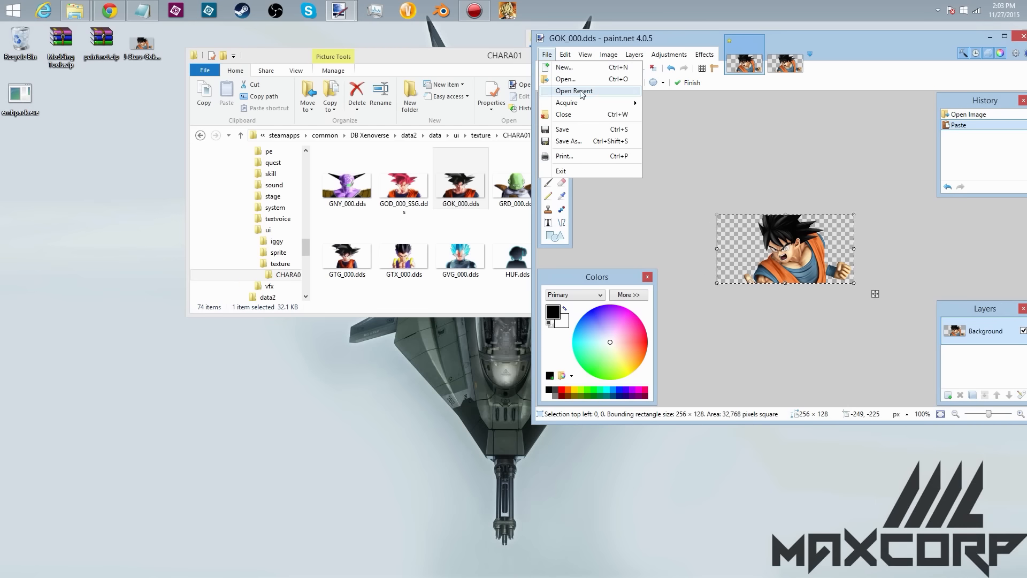
left_click(569, 142)
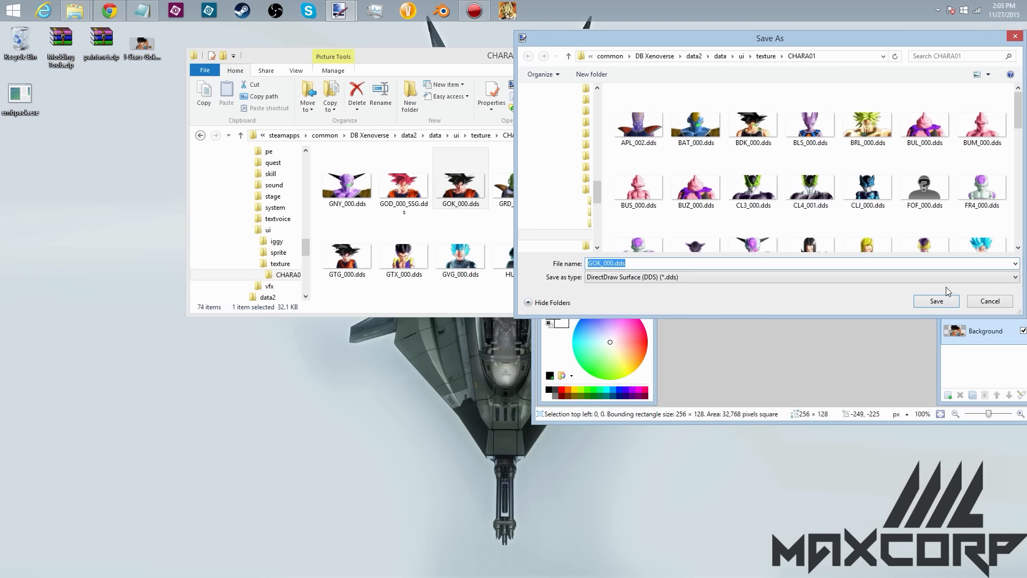
left_click(942, 301)
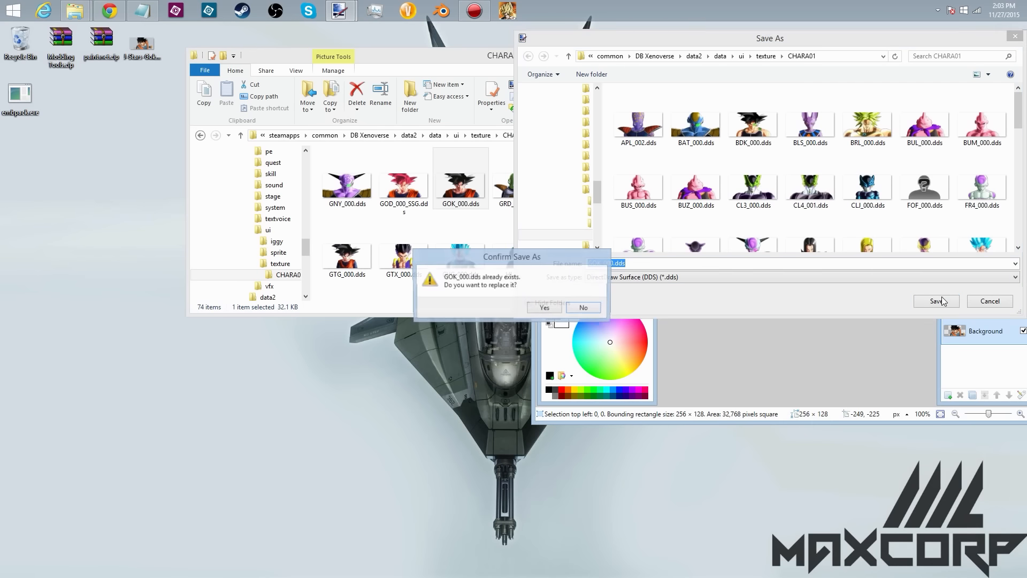
left_click(543, 308)
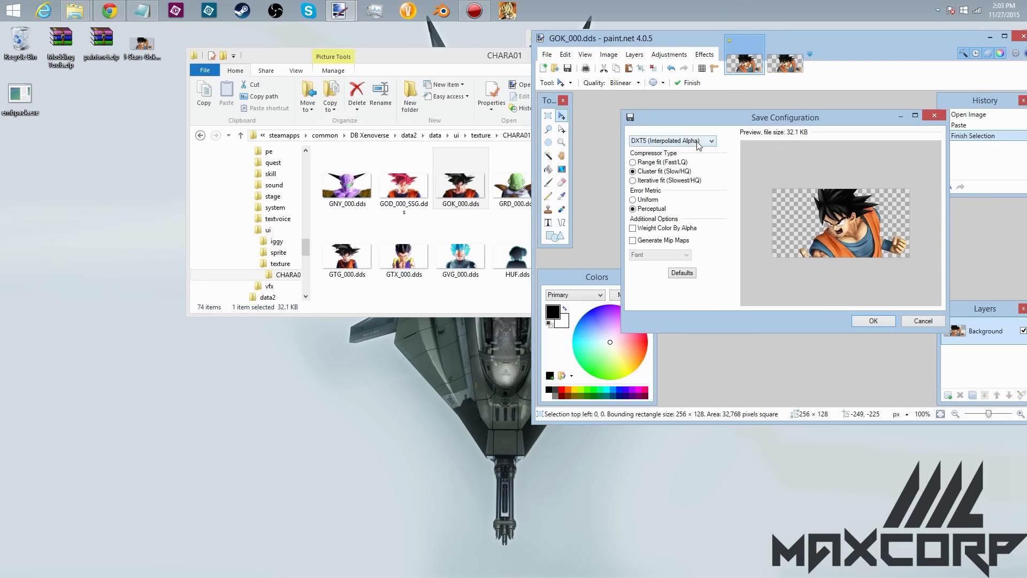
Step: Try DXT1 and DXT3 compression, settle on DXT5 (Interpolated Alpha), and complete the DDS save
left_click(698, 144)
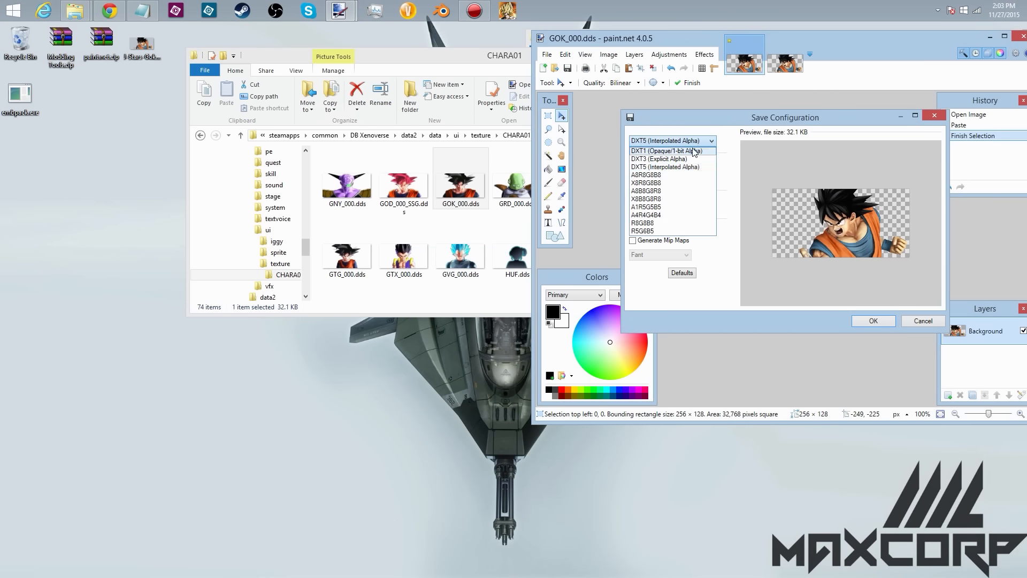
left_click(694, 151)
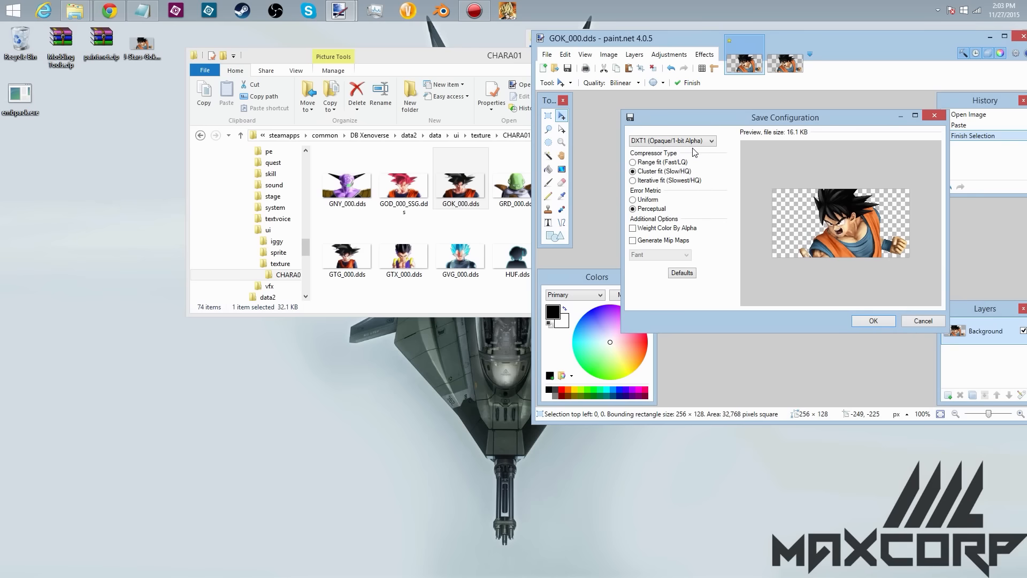
left_click(693, 142)
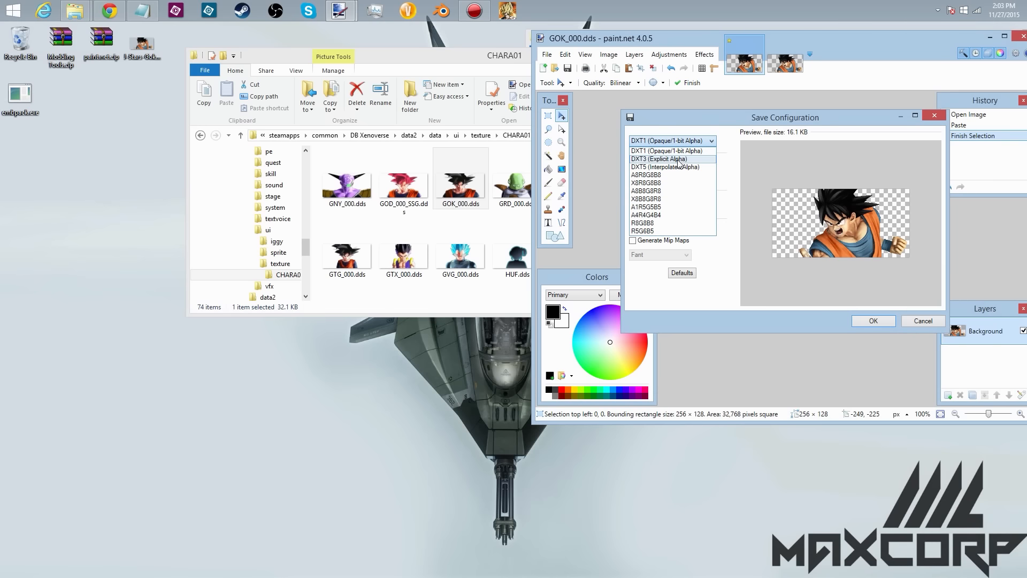
left_click(678, 160)
left_click(679, 141)
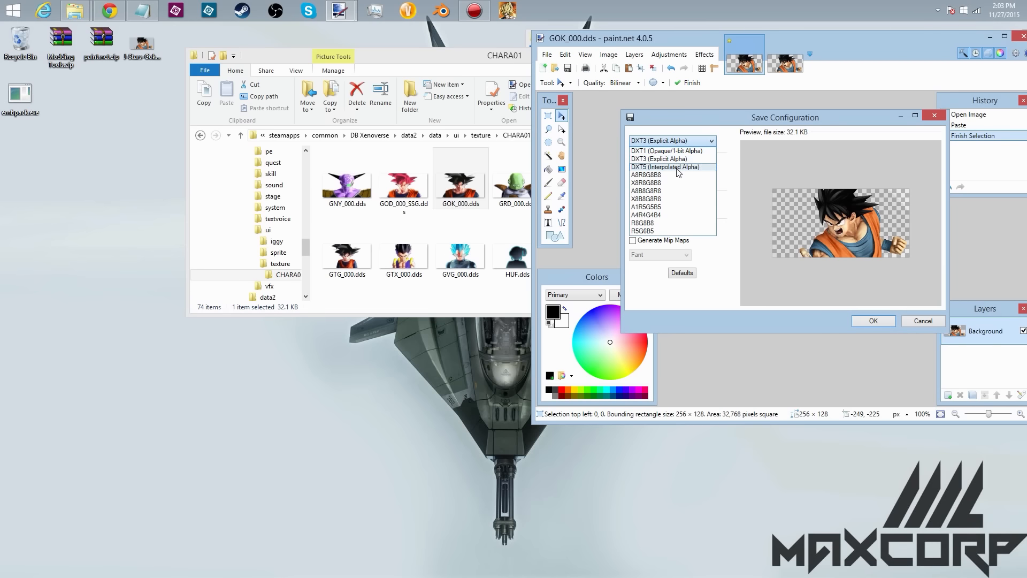
left_click(678, 168)
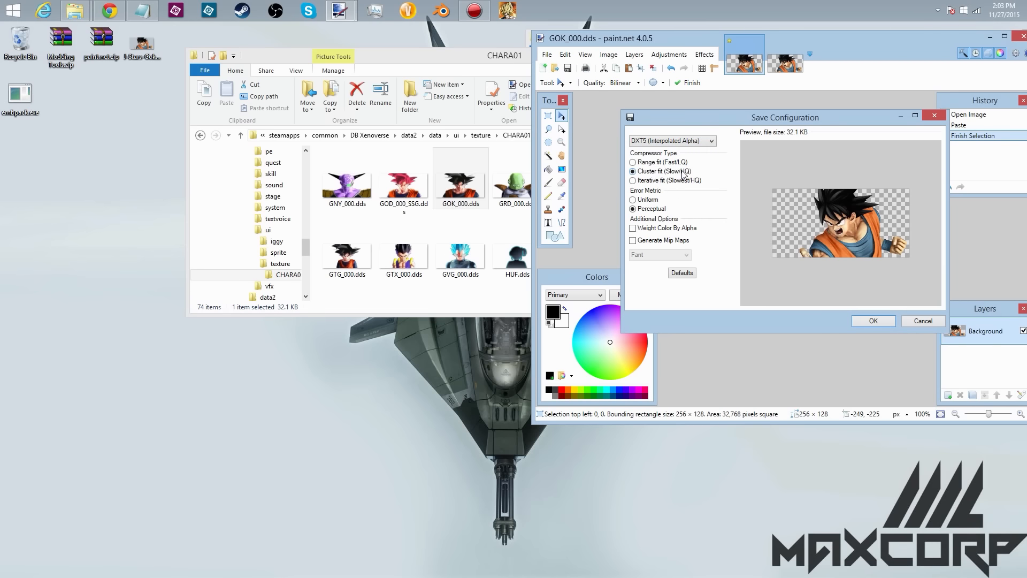
left_click(871, 321)
Step: Select the saved GOK_000.dds in the CHARA01 folder and return to the parent texture folder
left_click(473, 203)
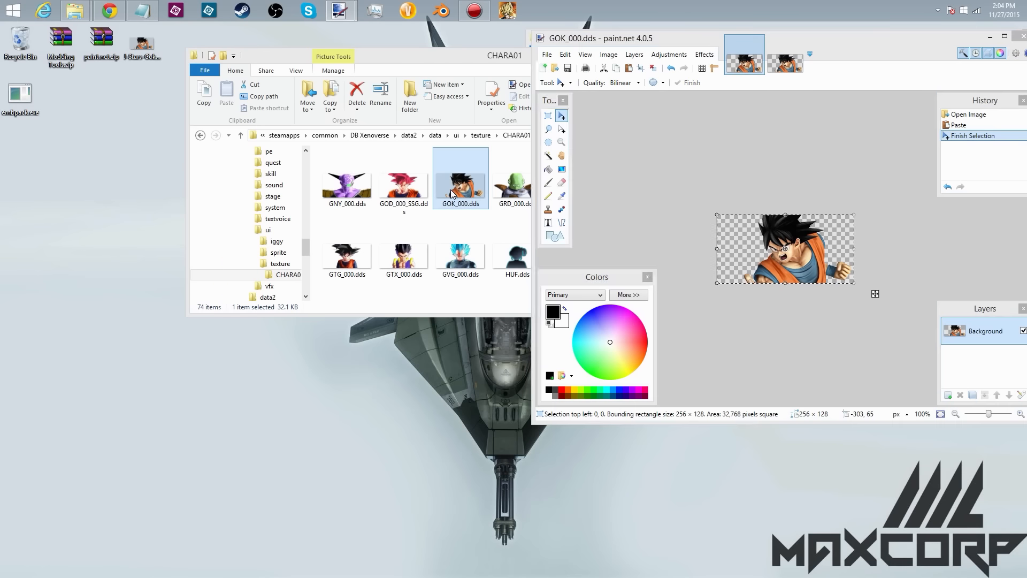
left_click(481, 134)
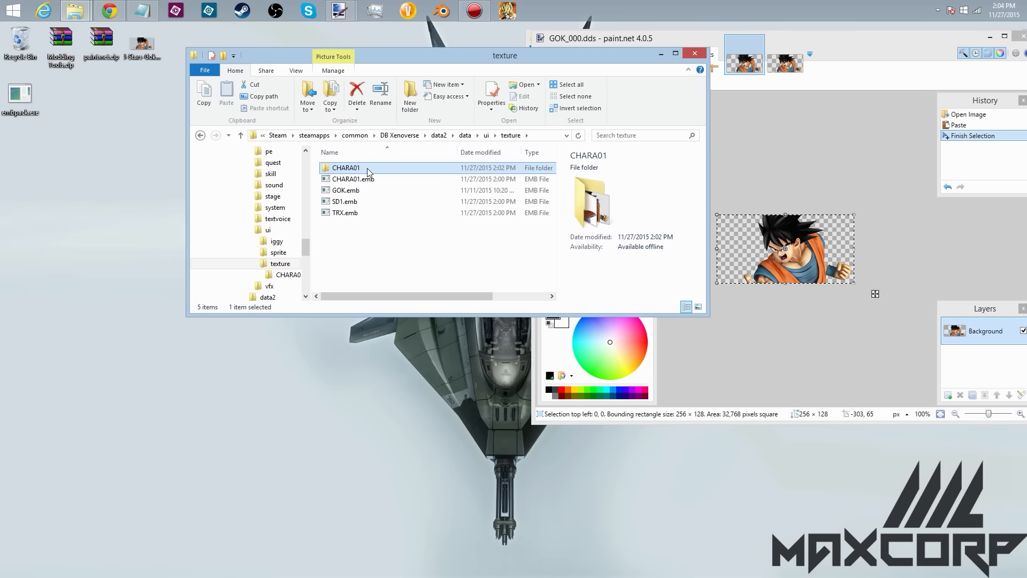
Step: Repack the CHARA01 folder into CHARA01.emb with embpack.exe and check the repacked file's modification date
left_click_drag(367, 170, 51, 118)
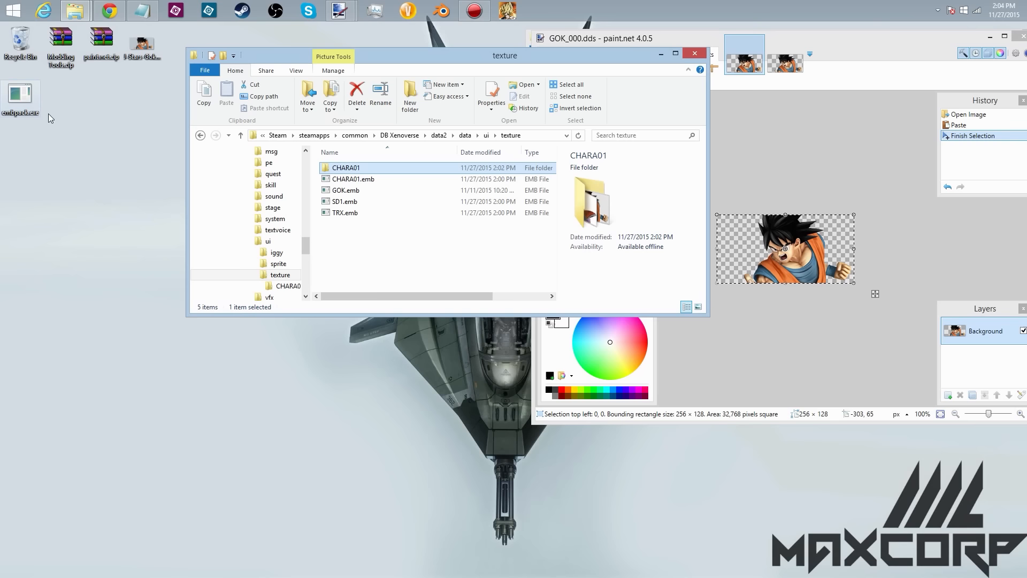
left_click(503, 180)
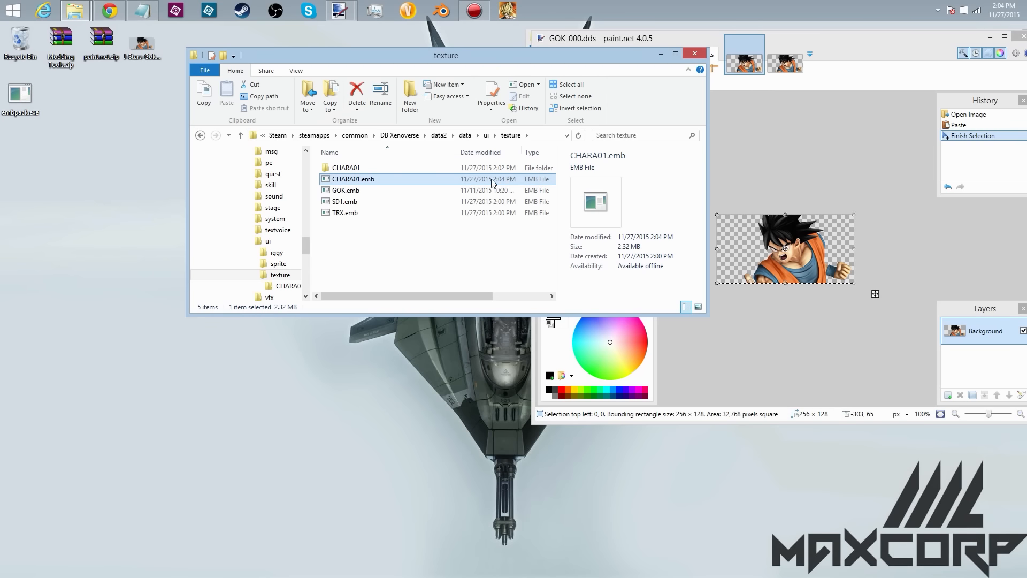
left_click_drag(433, 169, 415, 189)
Step: Unpack GOK.emb with embpack.exe, open the extracted GOK folder and select its GOK_000.dds portrait
left_click(415, 190)
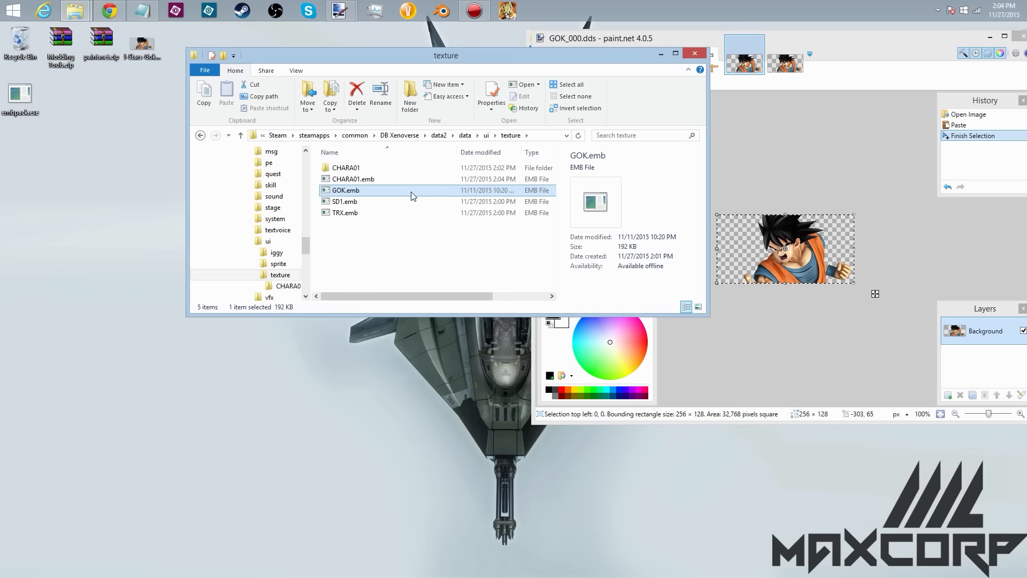
double_click(405, 193)
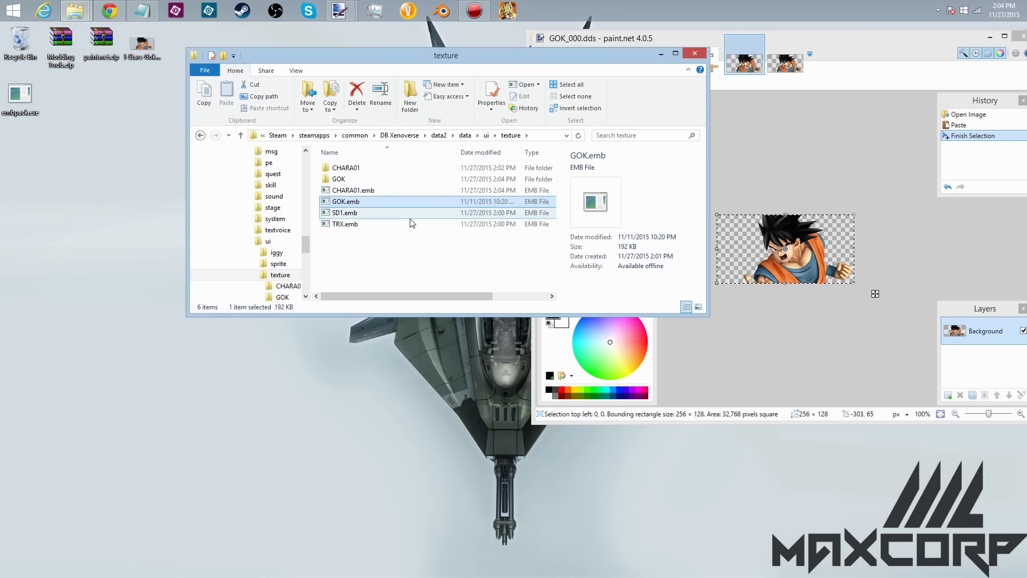
left_click(390, 175)
double_click(390, 179)
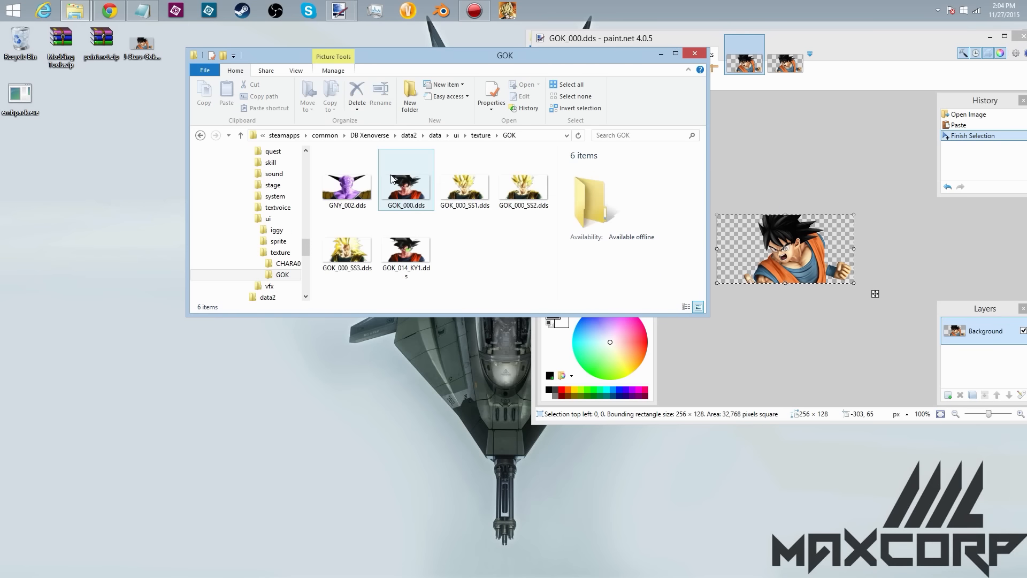
left_click(405, 207)
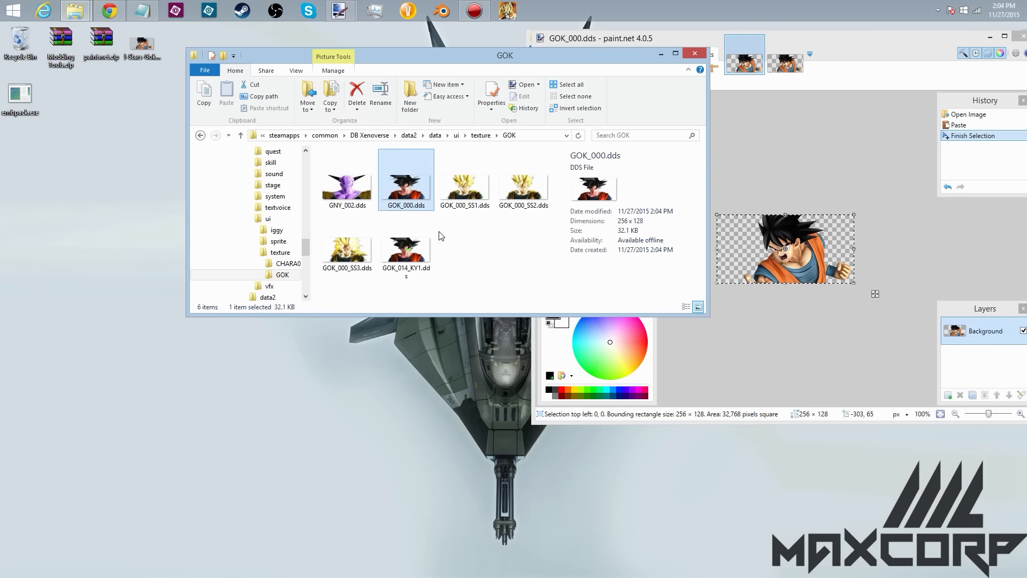
Step: Copy the edited GOK_000.dds from the CHARA01 folder into the GOK folder, replacing the existing file
key("BackSpace")
double_click(413, 167)
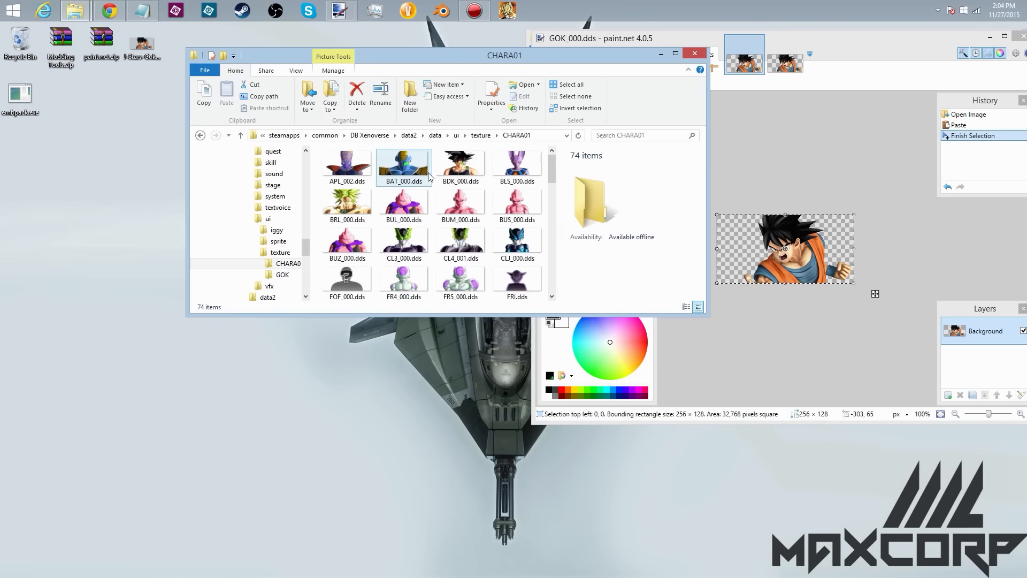
left_click_drag(556, 175, 549, 216)
left_click(449, 231)
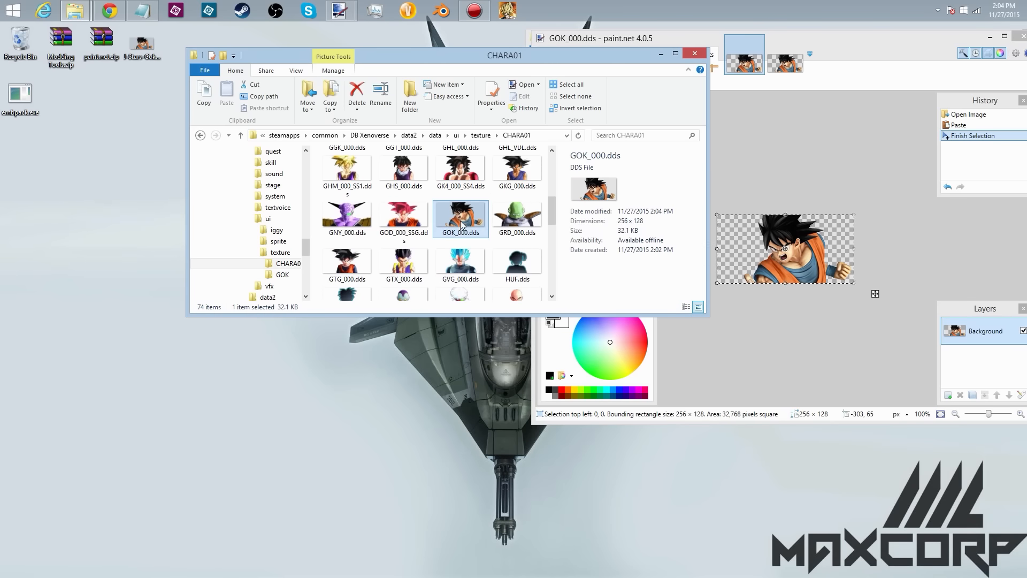
left_click(480, 135)
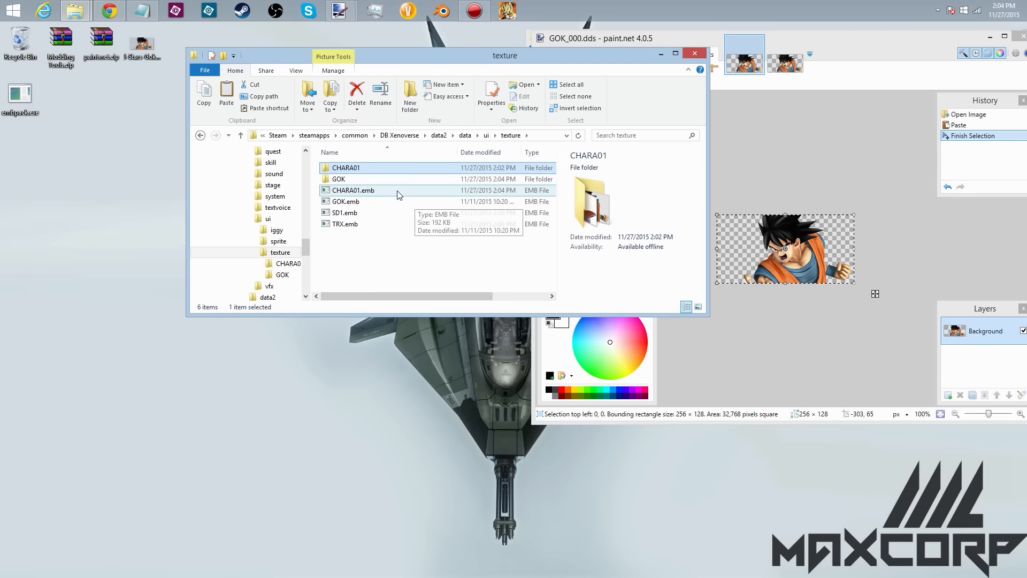
double_click(392, 180)
left_click(404, 196)
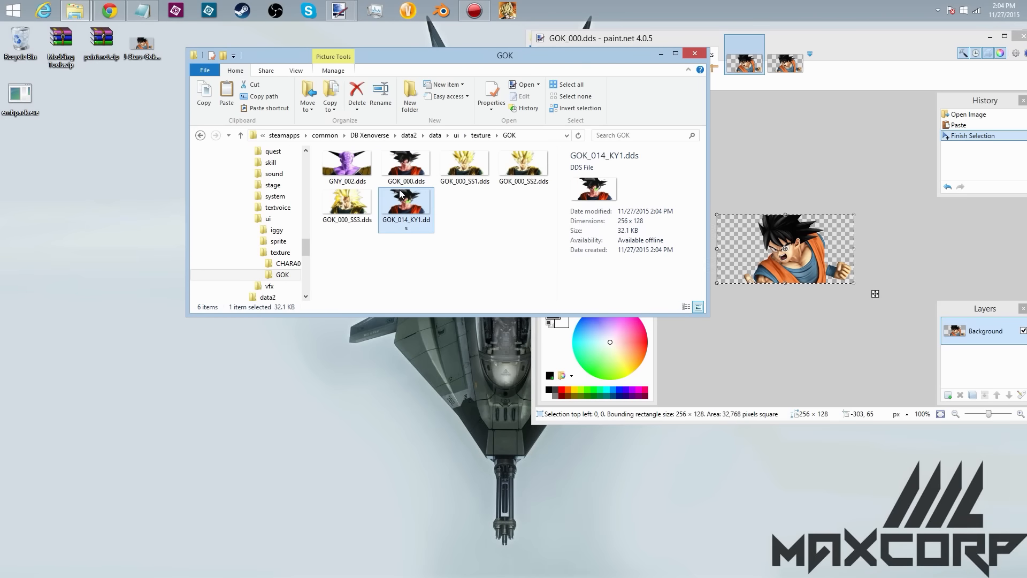
key("ctrl+v")
left_click(452, 219)
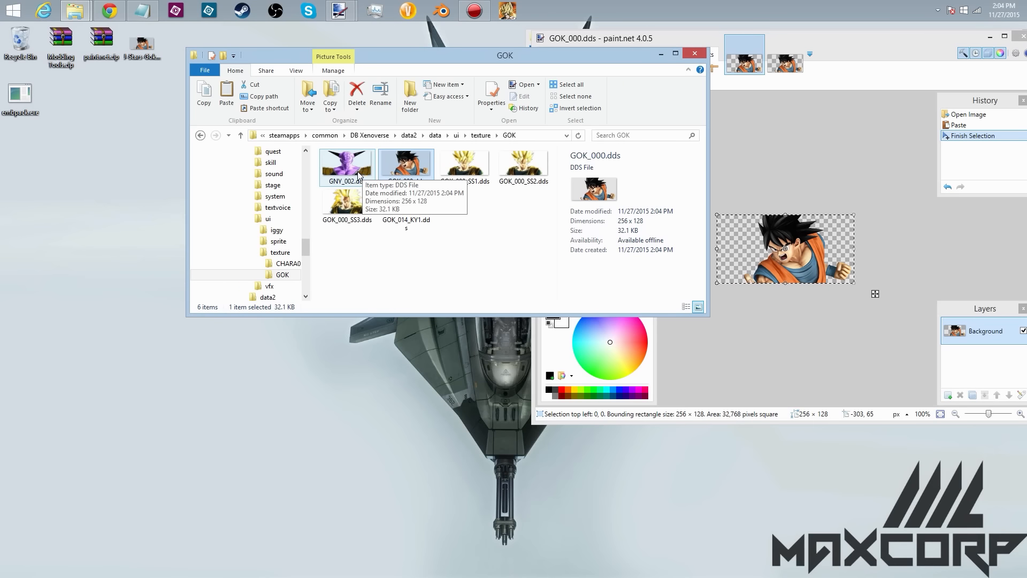
Step: Make a single duplicate of the edited GOK_000.dds inside the GOK folder, removing any surplus copies
key("ctrl+v")
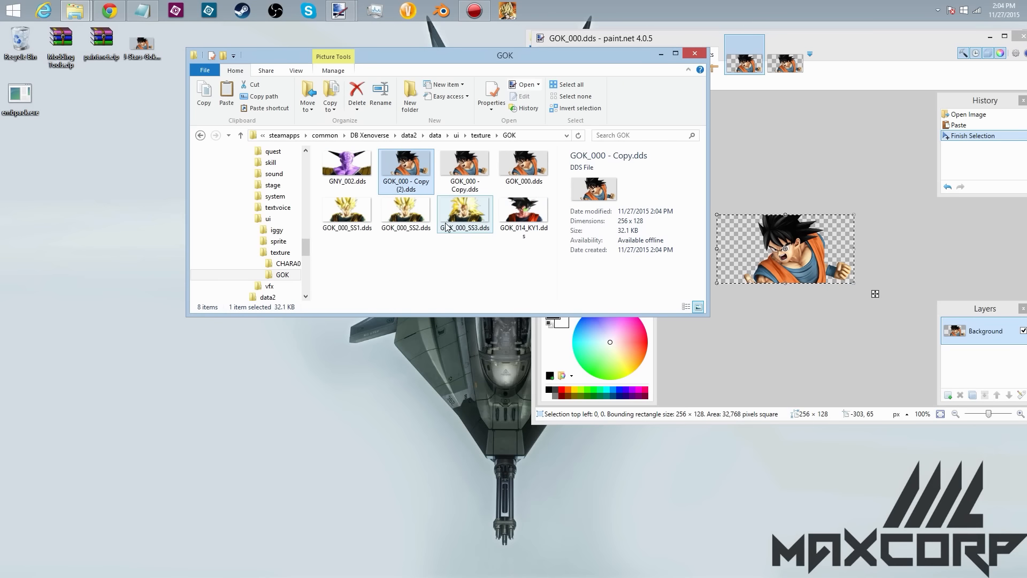
left_click(508, 213)
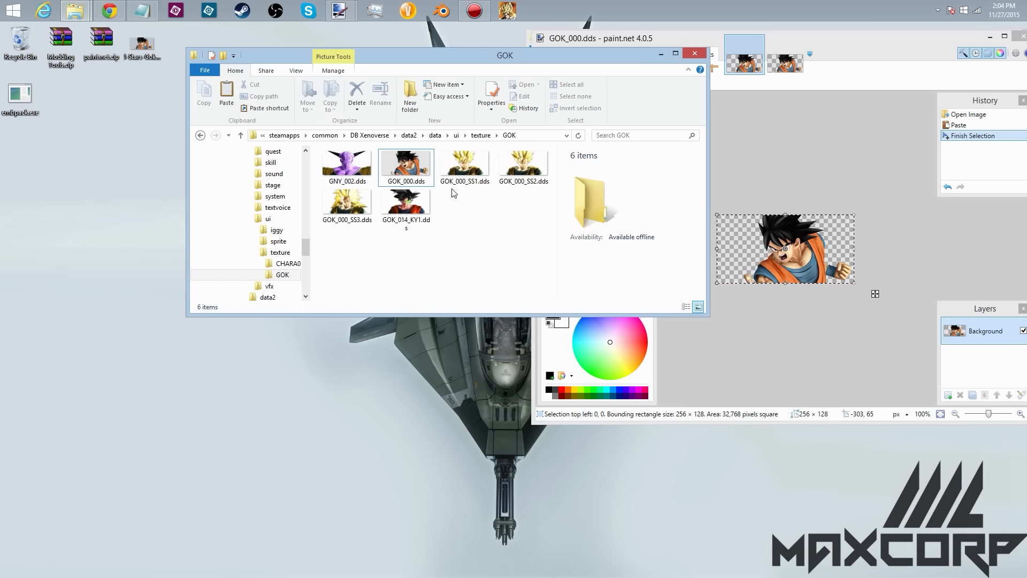
left_click(405, 167)
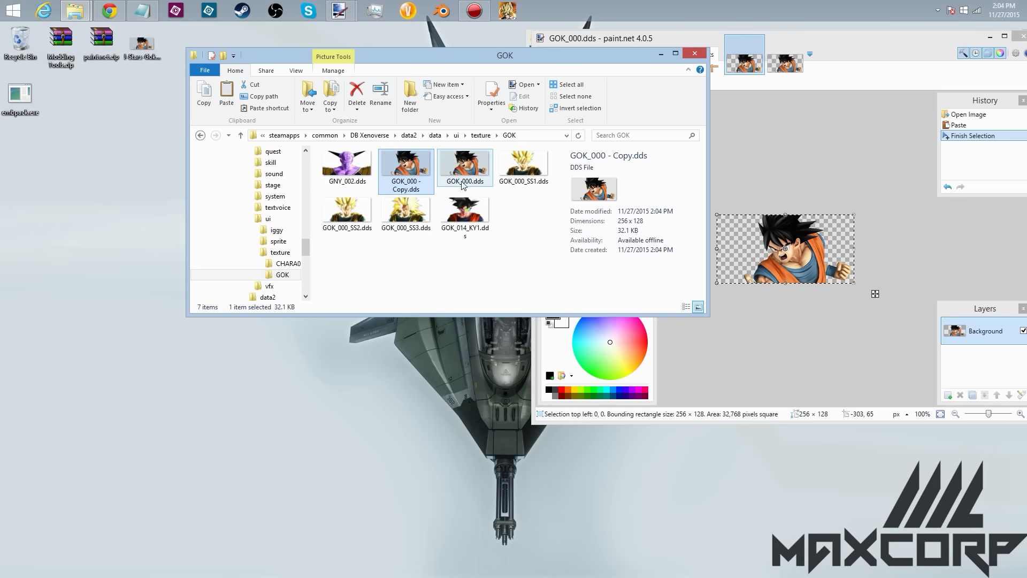
Step: Copy the file name of GNY_002.dds in the GOK folder and delete that file
left_click(361, 170)
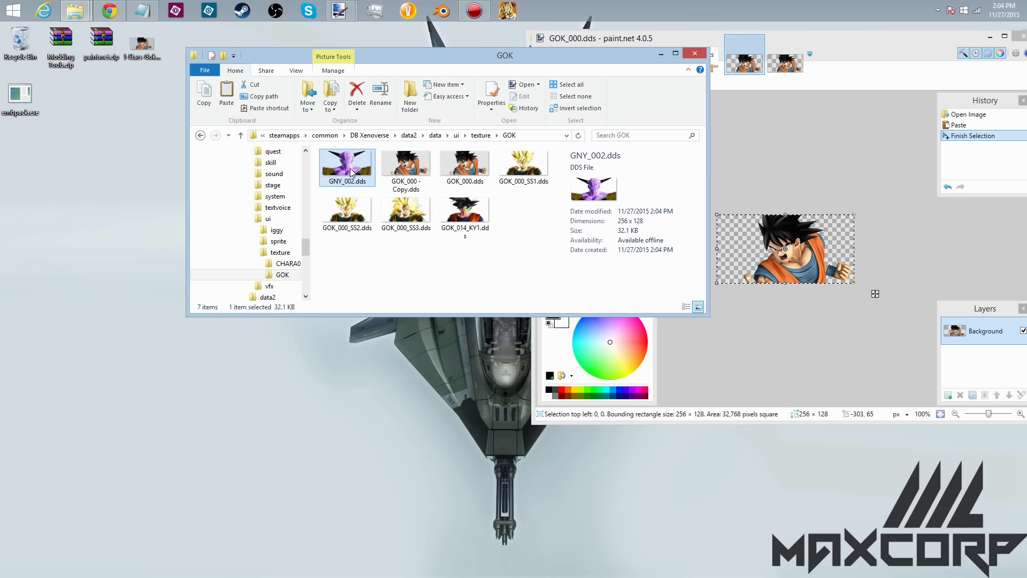
right_click(351, 172)
left_click(364, 370)
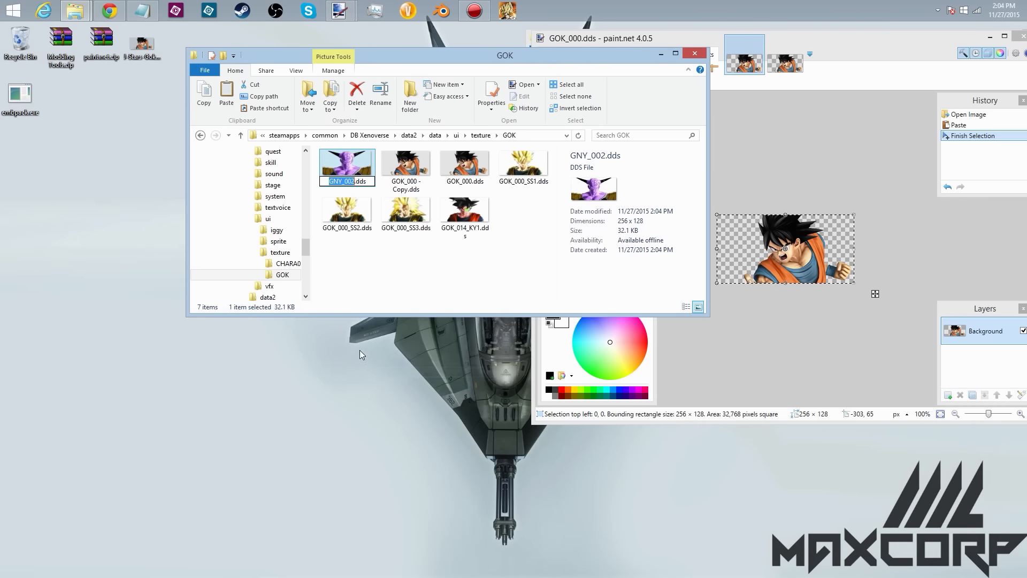
left_click(335, 168)
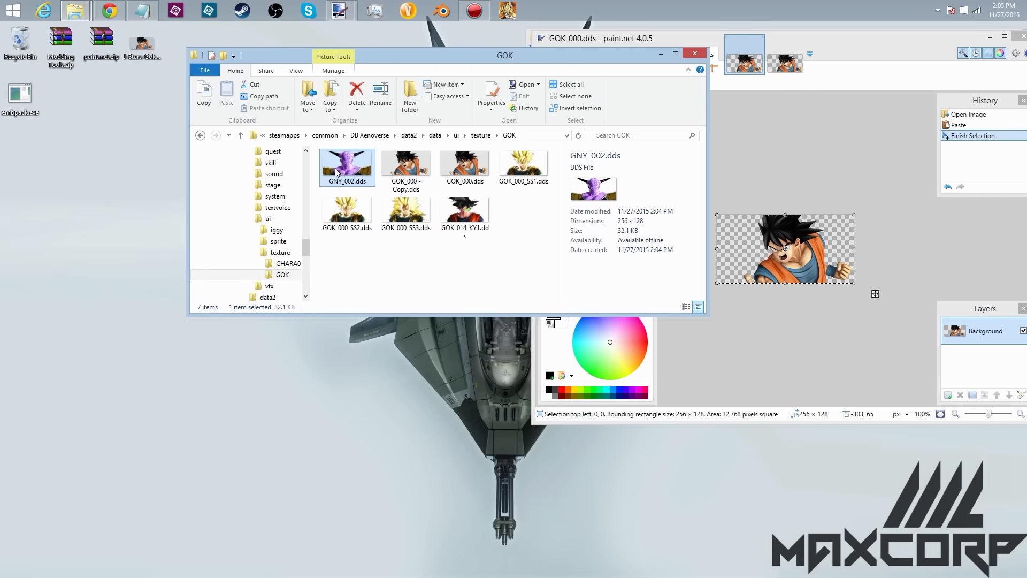
key("Delete")
Step: Rename the duplicate of the edited Goku portrait as GNY_002.dds
left_click(335, 168)
right_click(335, 168)
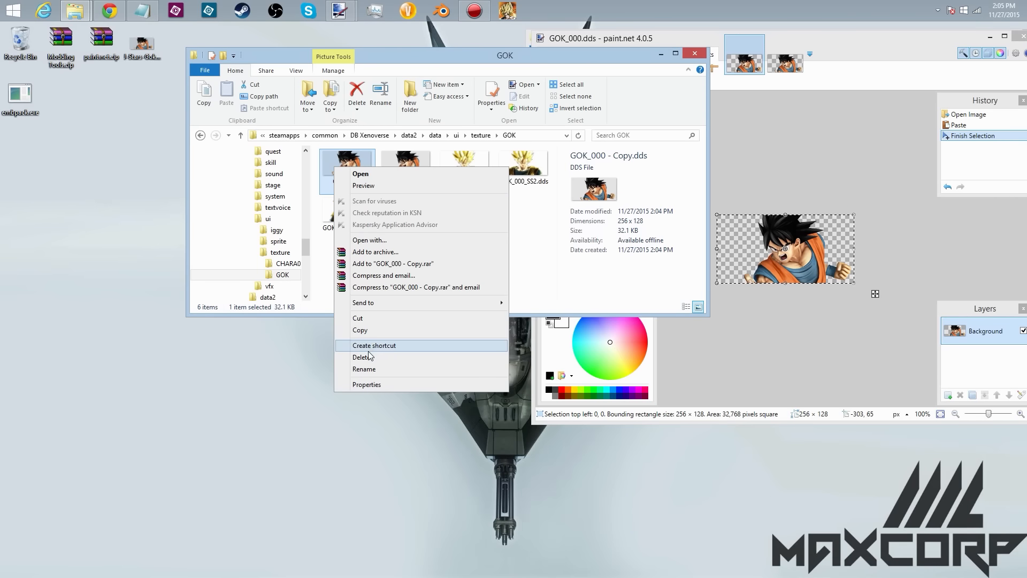
left_click(360, 368)
type("GNY_002.dds")
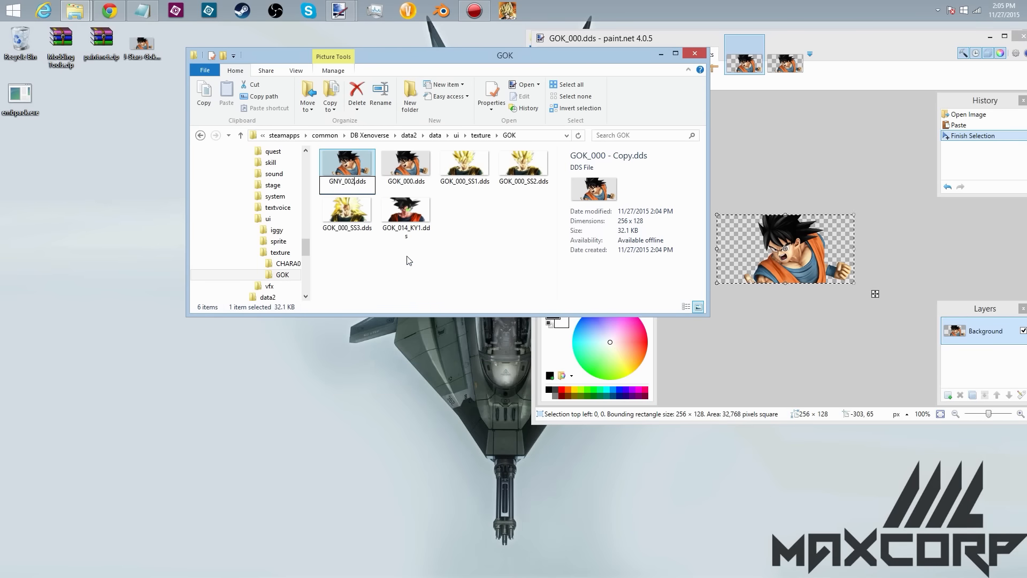
left_click(409, 213)
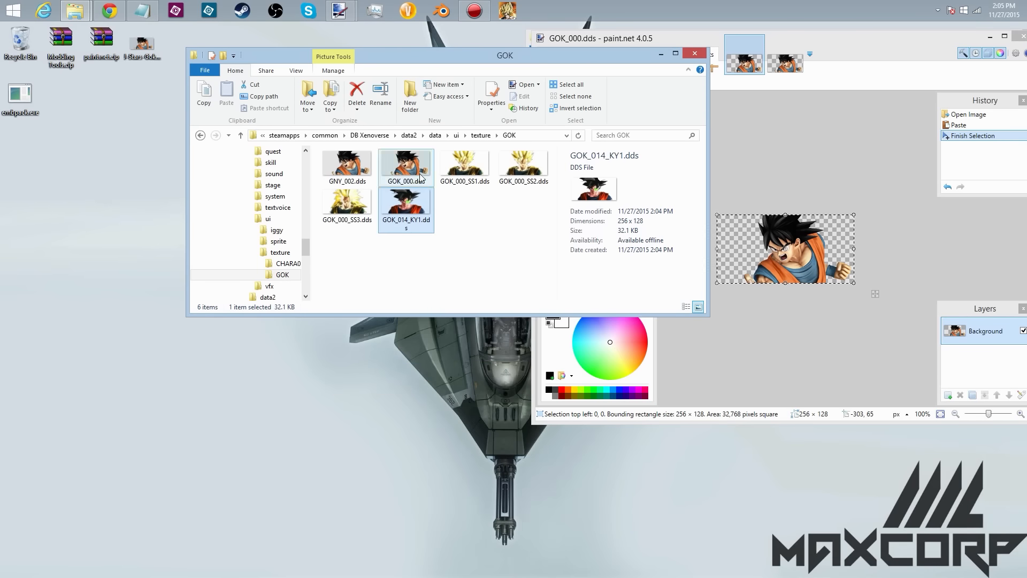
Step: Repack the GOK folder into GOK.emb with embpack.exe, and delete the unpacked CHARA01 and GOK folders
left_click(481, 135)
left_click_drag(390, 182, 14, 104)
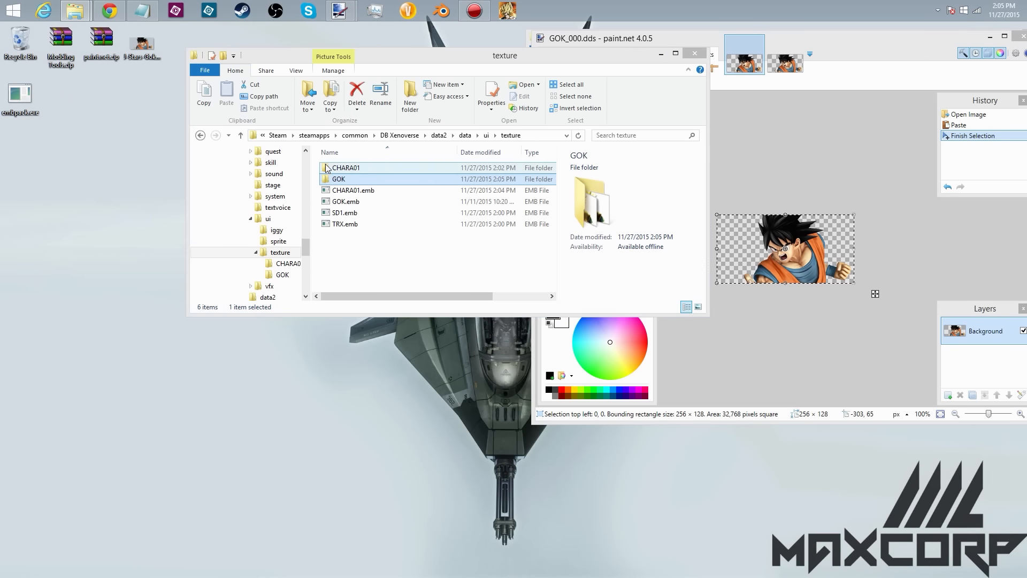
left_click(385, 168, "ctrl")
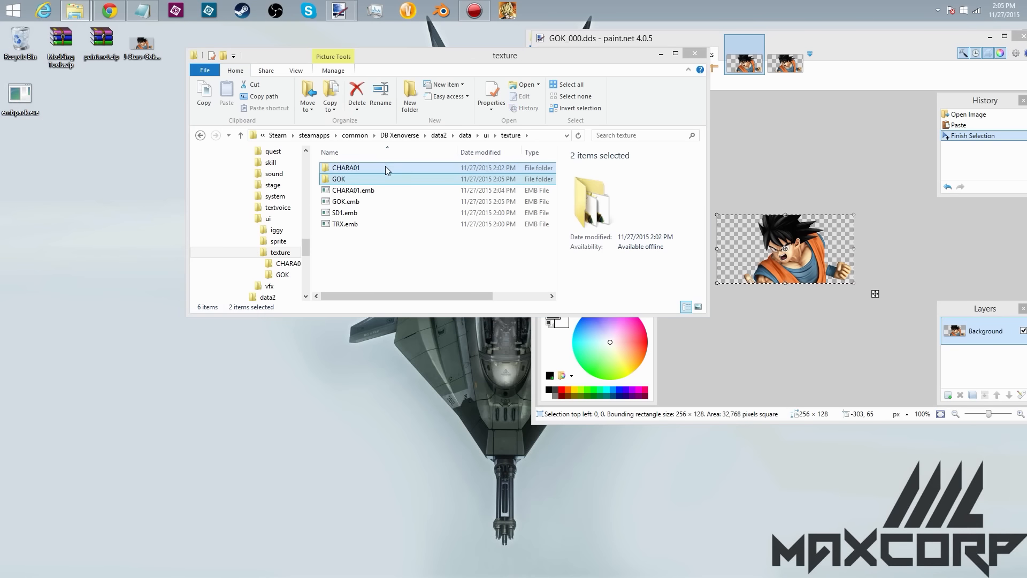
key("Delete")
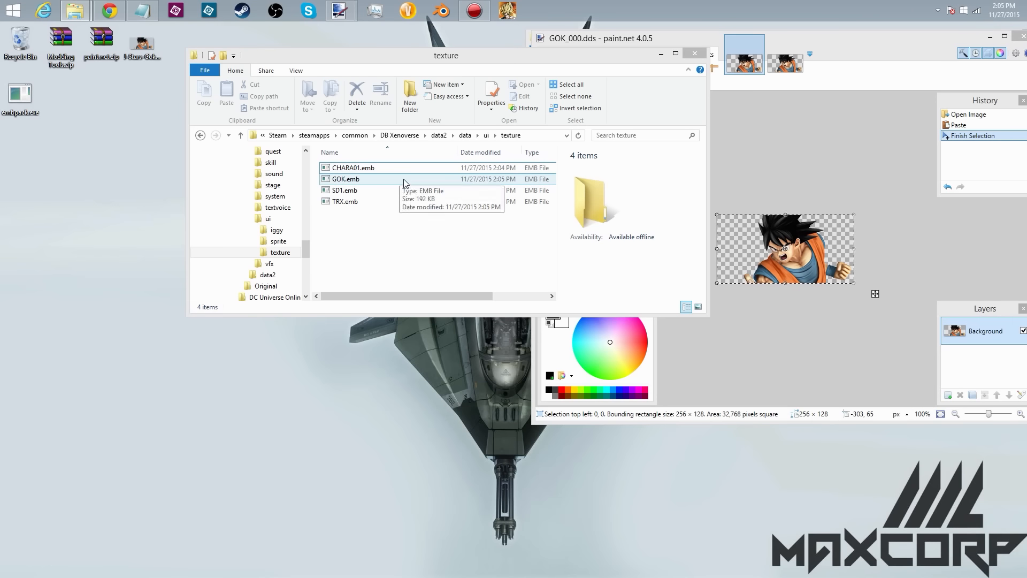
Step: Go up to the DB Xenoverse folder and run pack-data-2.bat to pack the modified data
left_click(404, 182)
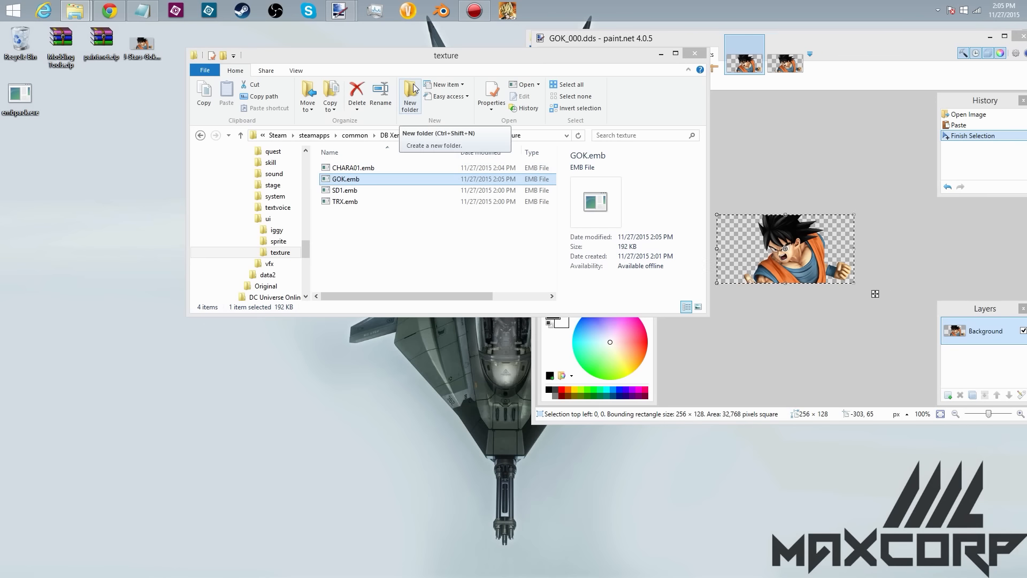
left_click(398, 135)
left_click_drag(555, 189, 551, 262)
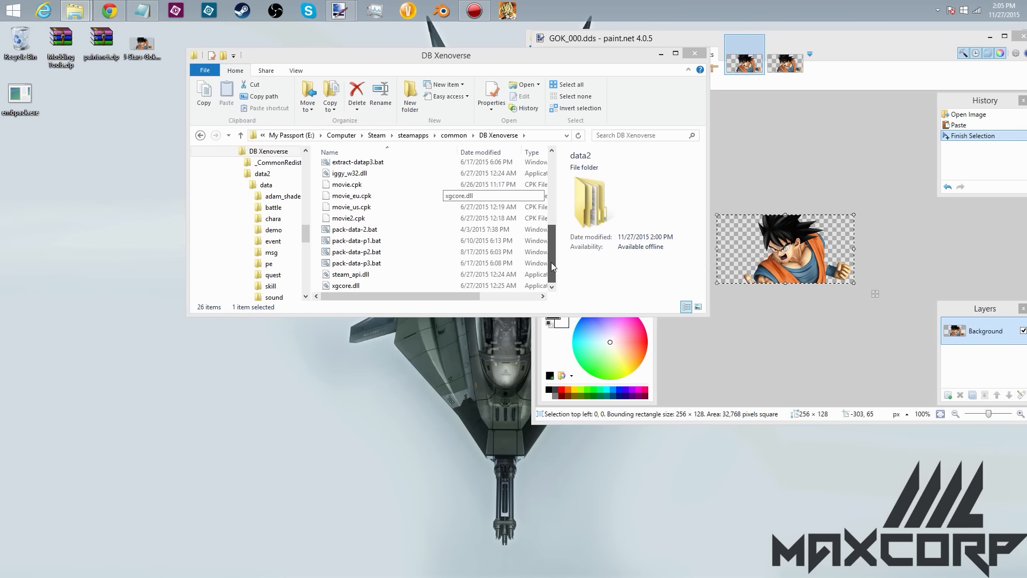
double_click(428, 231)
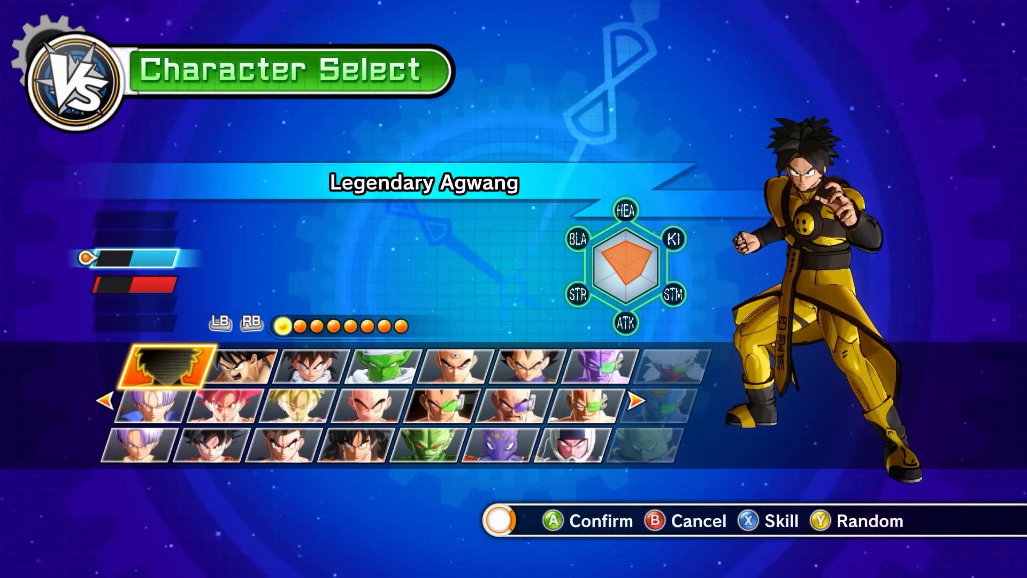
Step: In Dragon Ball Xenoverse, inspect Goku's portrait on Character Select, choose Goku and set Trunks (Future) as the opponent
key("Right")
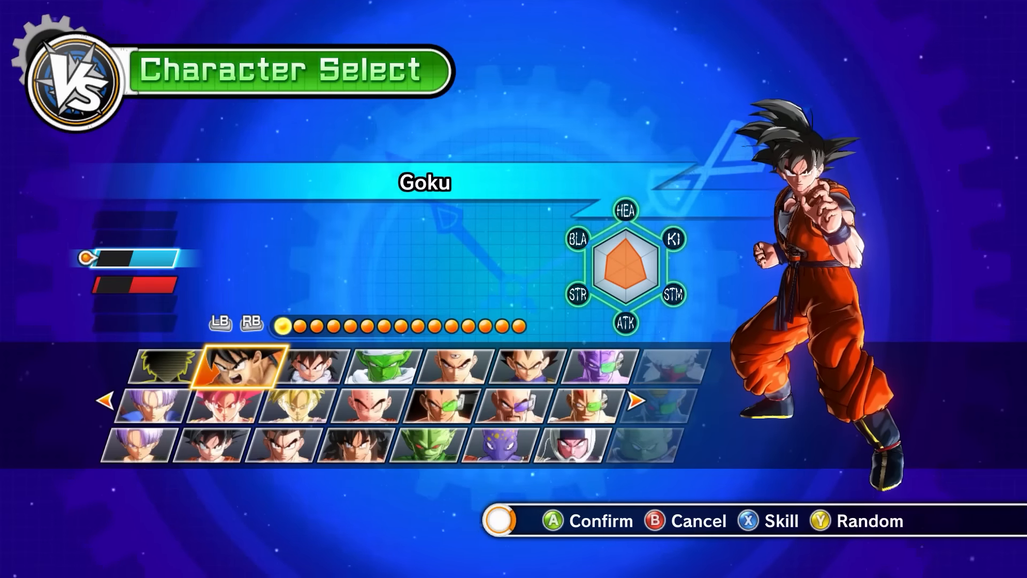
key("Right")
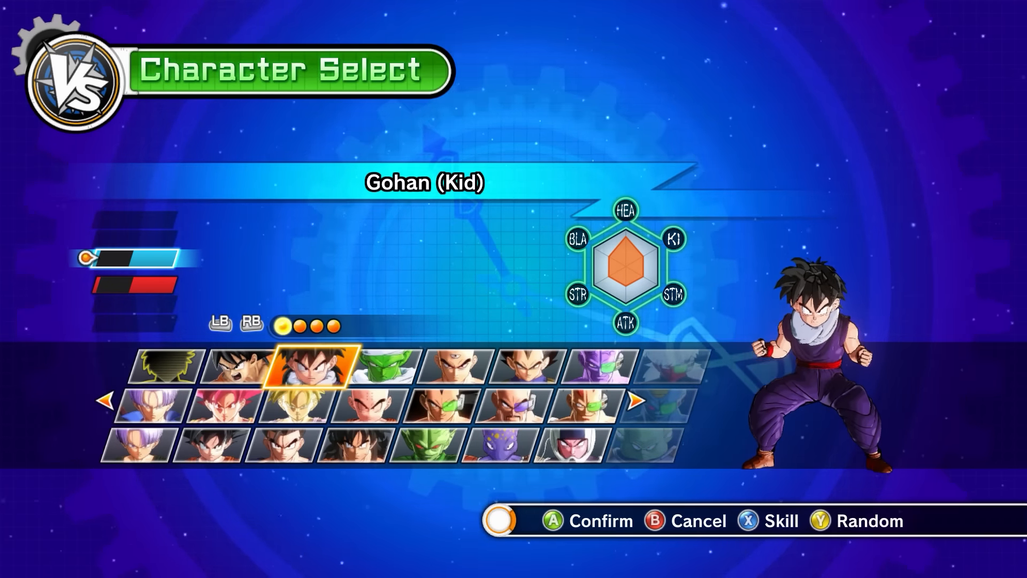
key("Left")
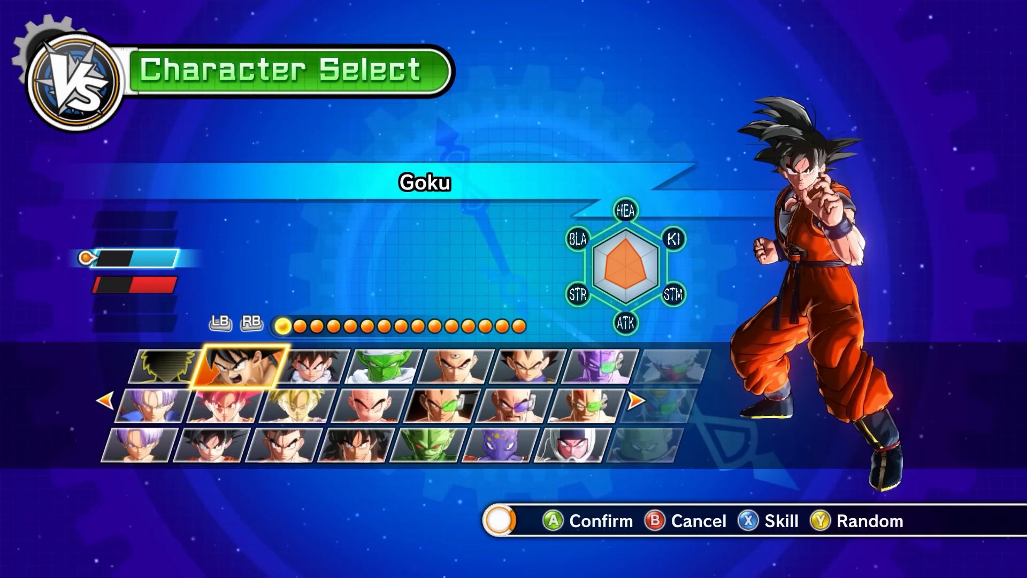
key("Return")
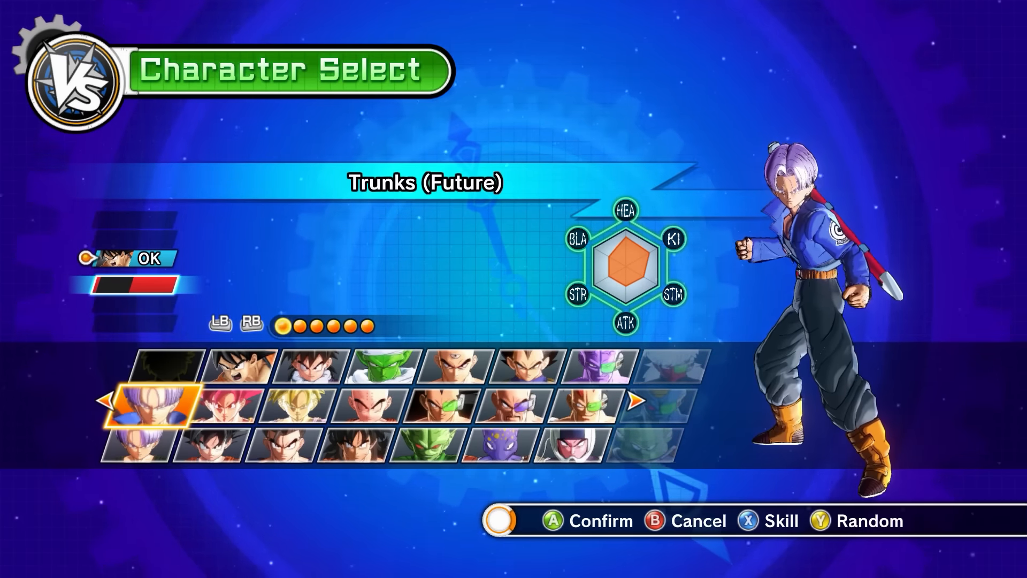
key("Return")
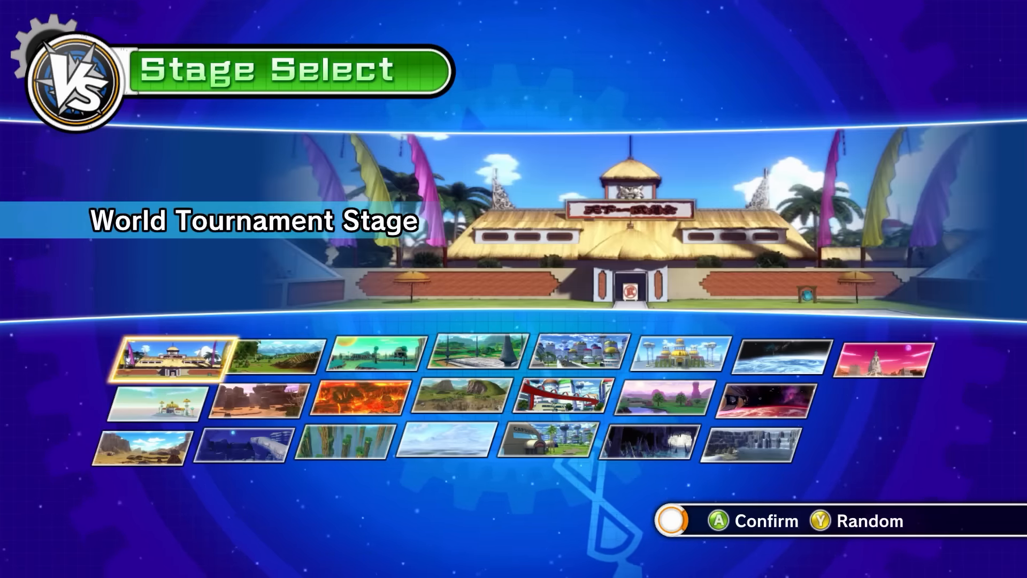
Step: Choose the rocky desert stage at the start of the third row and begin the battle, moving Goku forward
key("Down")
key("Down")
key("Return")
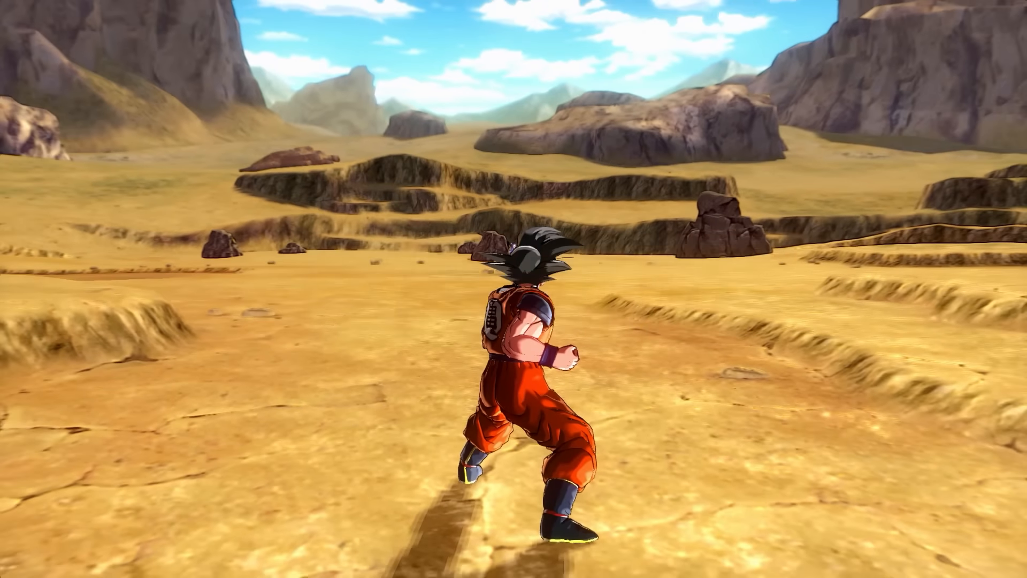
key("a")
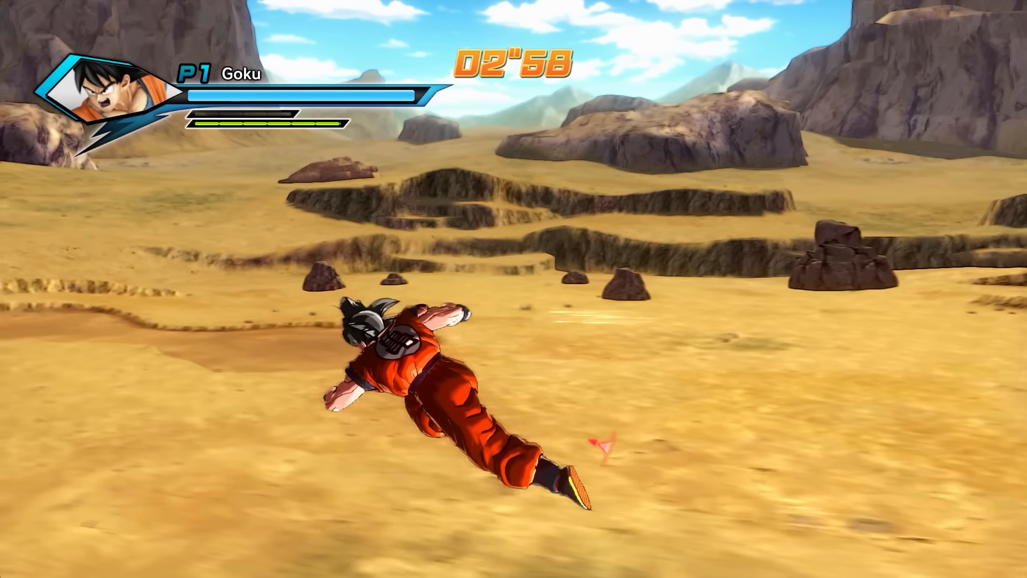